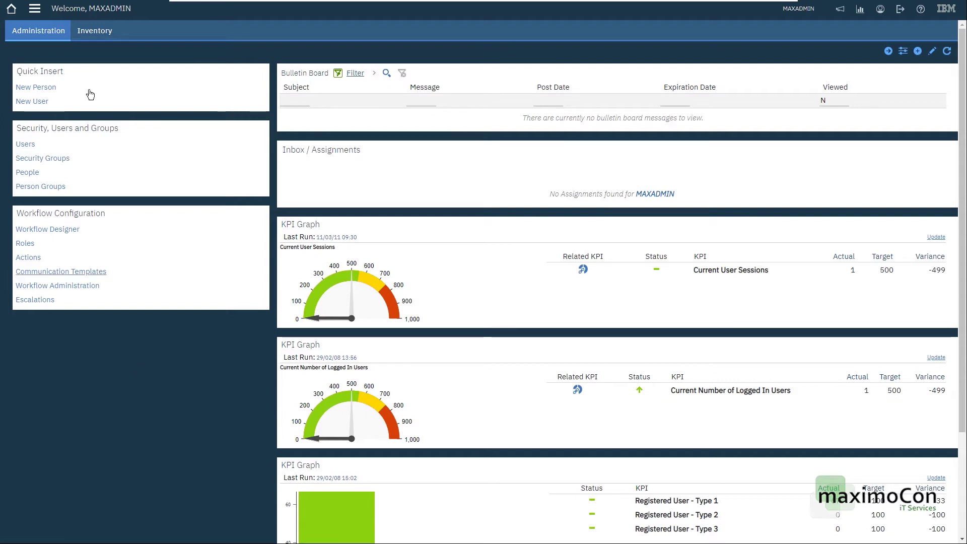
# Step: Open the Job Plans application from the application list
pyautogui.click(34, 8)
pyautogui.moveTo(107, 192)
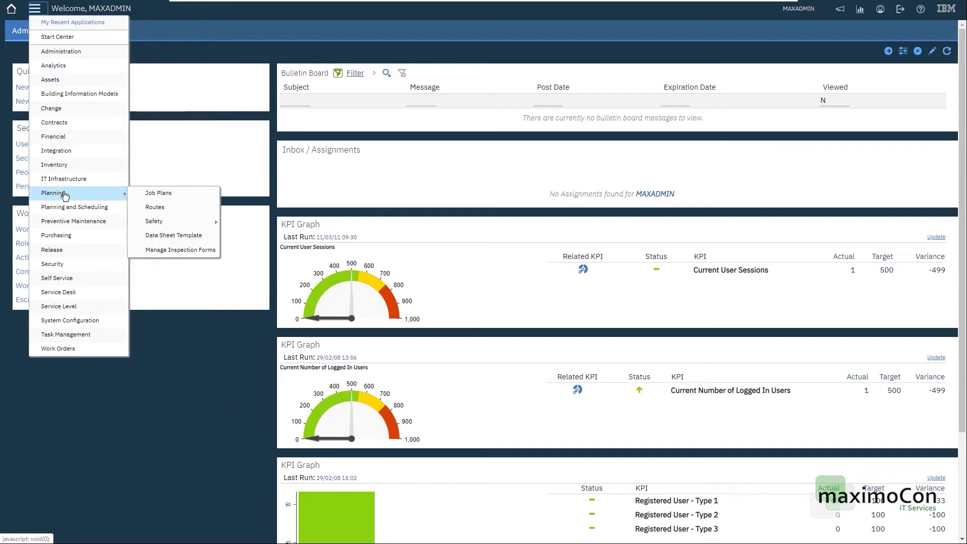
pyautogui.click(151, 189)
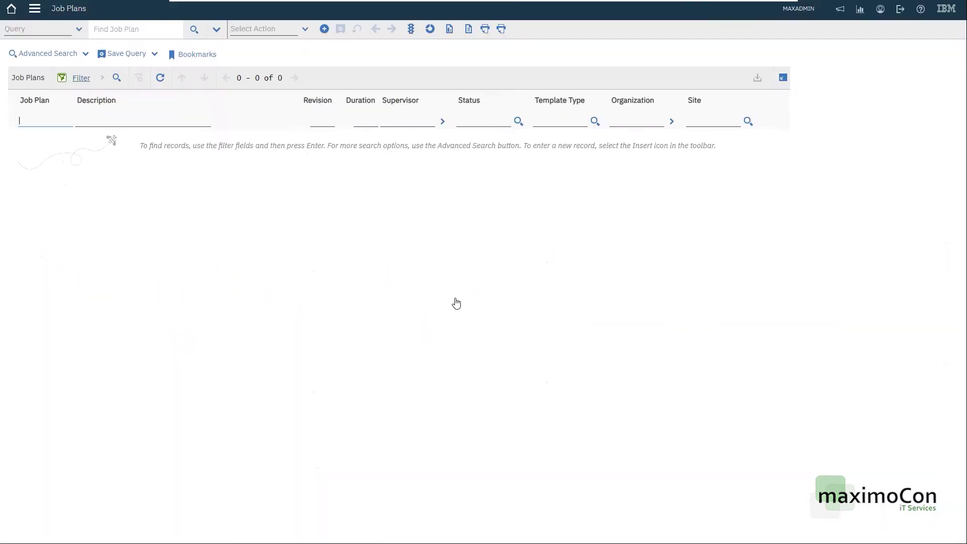
# Step: Create job plan JPTRUCK_002, 'General Maintenance template for Volvo FH Trucks', in organization EAGLENA
pyautogui.click(325, 31)
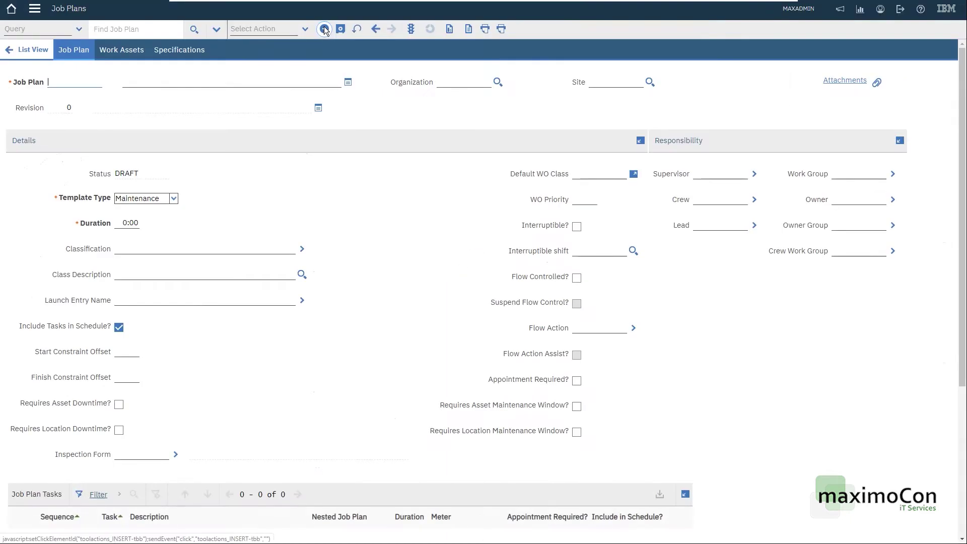
pyautogui.write('JP')
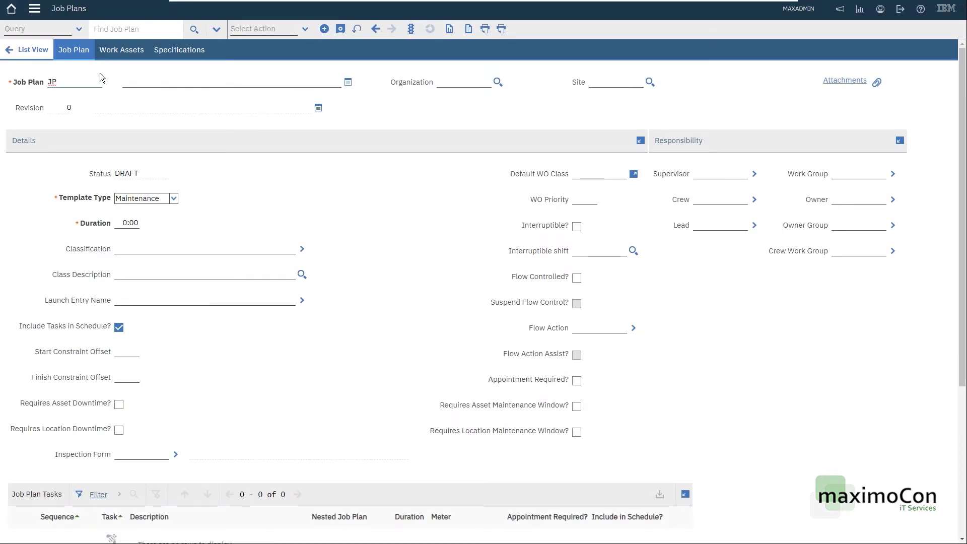
pyautogui.write('TRUCK_002')
pyautogui.press('Tab')
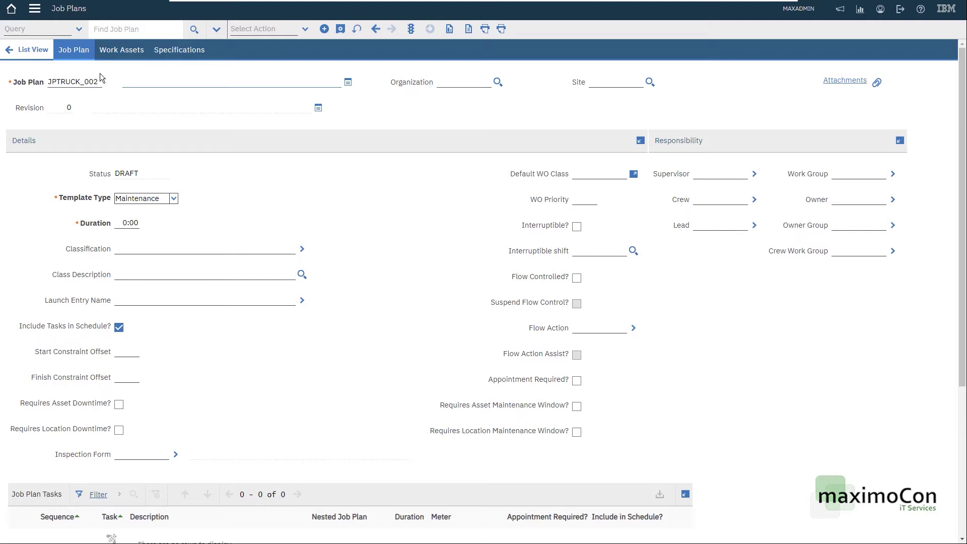
pyautogui.write('General Manaintenance template for Truck')
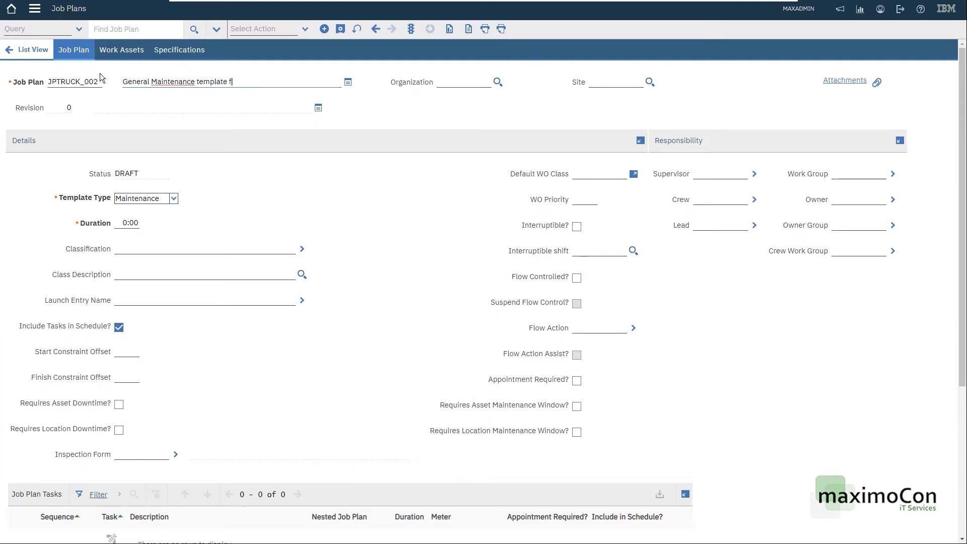
pyautogui.press('BackSpace')
pyautogui.press('BackSpace')
pyautogui.press('BackSpace')
pyautogui.press('BackSpace')
pyautogui.write('FH T')
pyautogui.write('r')
pyautogui.write('ucks')
pyautogui.write('Volvo')
pyautogui.press('Tab')
pyautogui.click(499, 82)
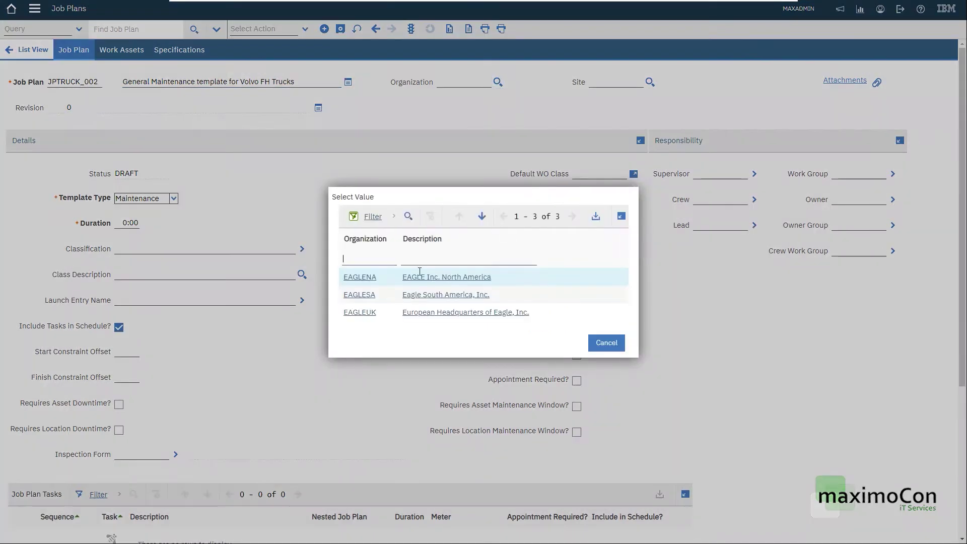
pyautogui.click(410, 277)
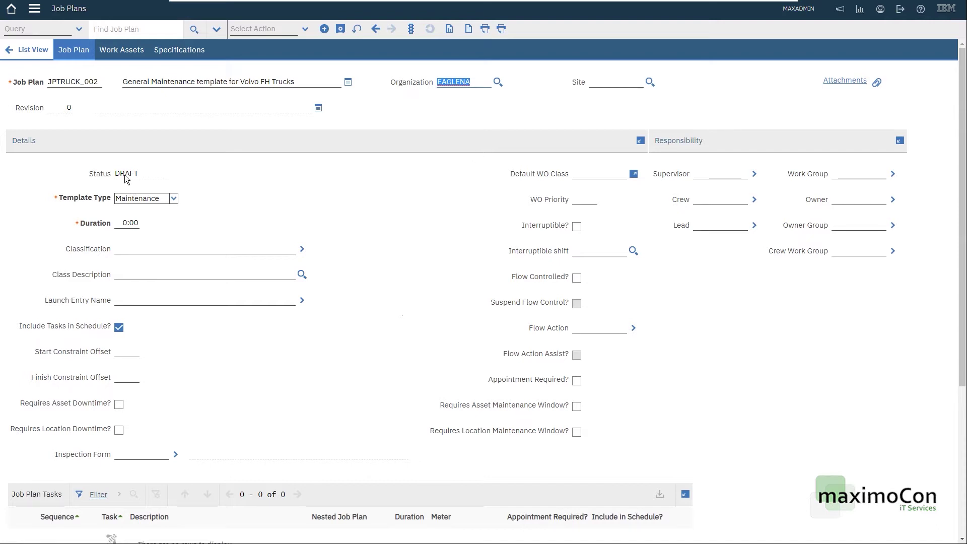
pyautogui.click(185, 175)
pyautogui.click(299, 175)
pyautogui.click(63, 109)
pyautogui.click(125, 111)
# Step: Keep the Maintenance template type, set WO Priority 3 and supervisor MAXADMIN
pyautogui.click(174, 201)
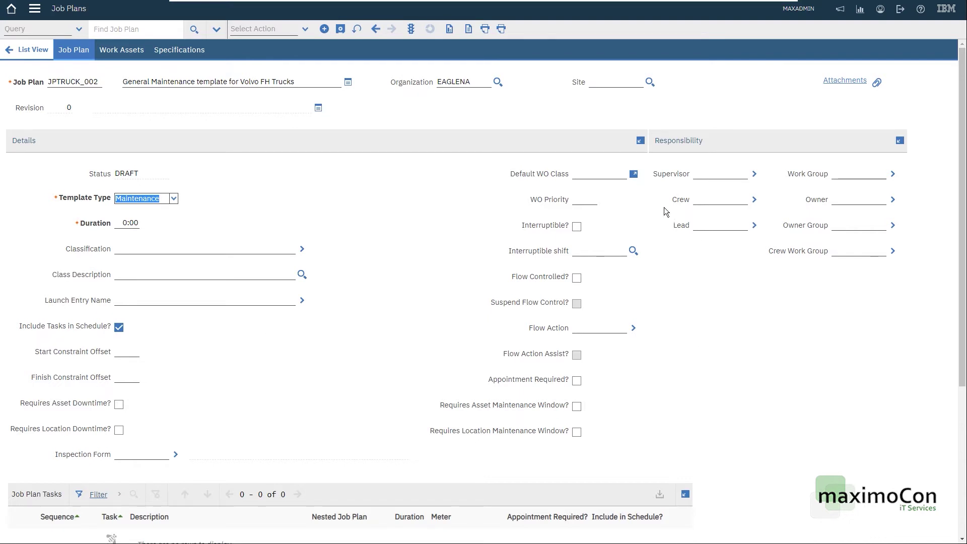
pyautogui.click(588, 201)
pyautogui.press('Tab')
pyautogui.click(716, 172)
pyautogui.write('MAXADMIN')
pyautogui.click(704, 194)
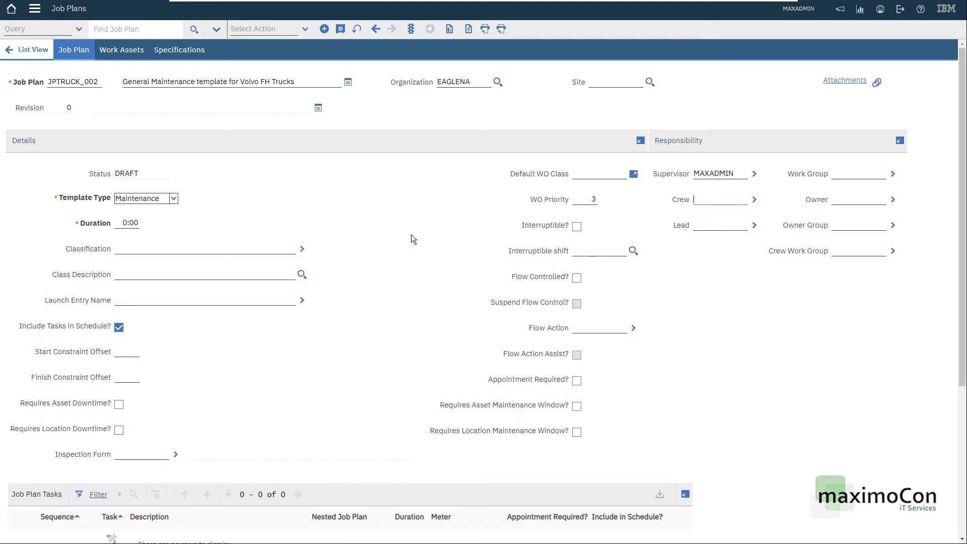
# Step: Add task sequence 1, 'Enginge Inspection', with a 4:00 duration
pyautogui.scroll(-3, 412, 234)
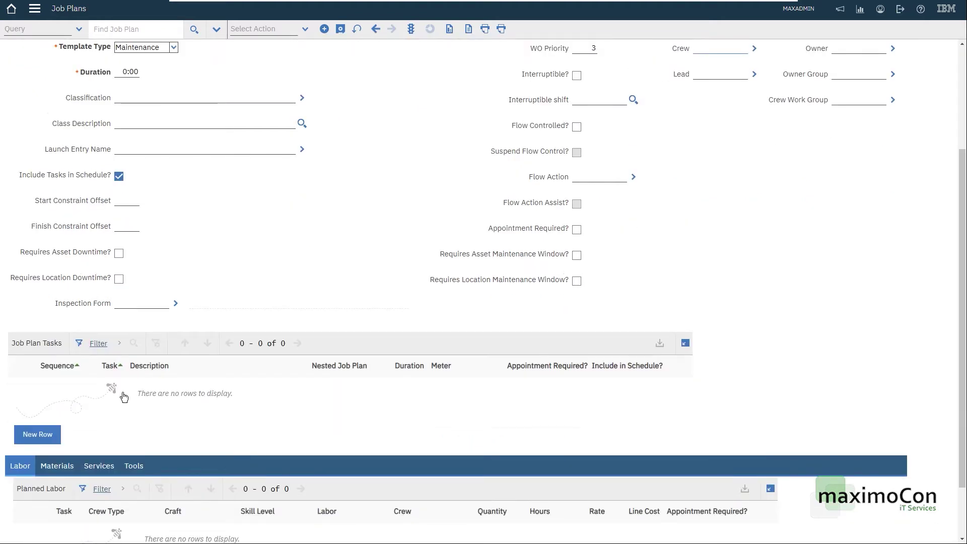
pyautogui.click(43, 434)
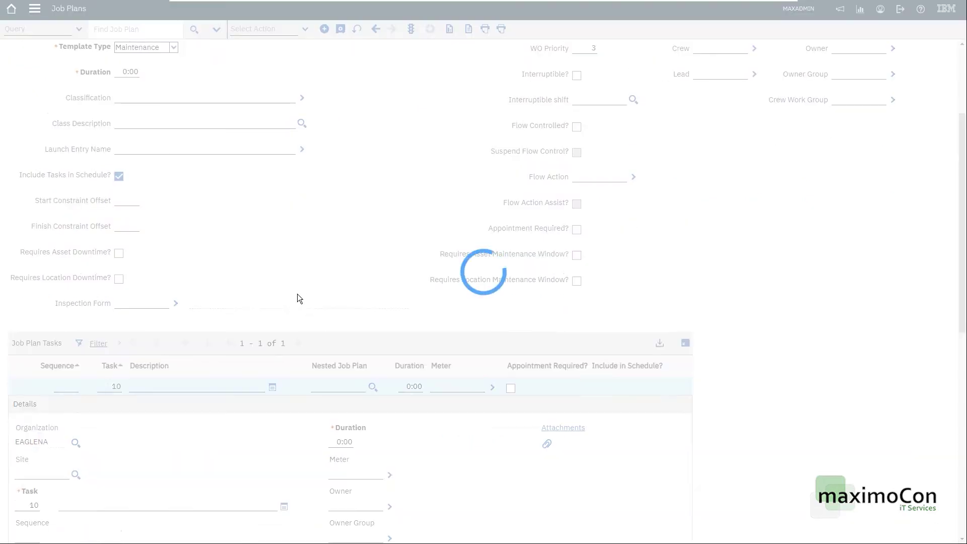
pyautogui.scroll(-3, 298, 291)
pyautogui.click(71, 356)
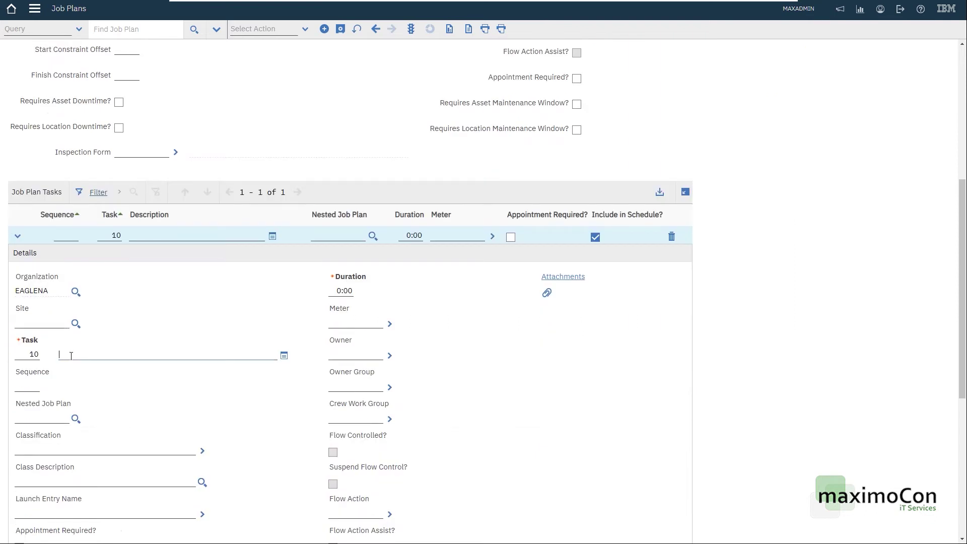
pyautogui.write('Enginge Inspection')
pyautogui.press('Tab')
pyautogui.doubleClick(344, 292)
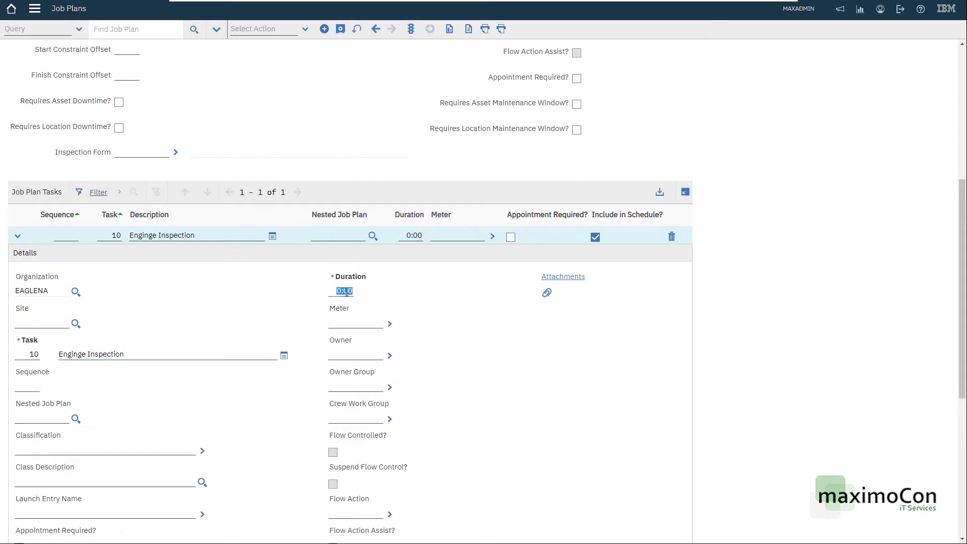
pyautogui.write('4')
pyautogui.click(183, 373)
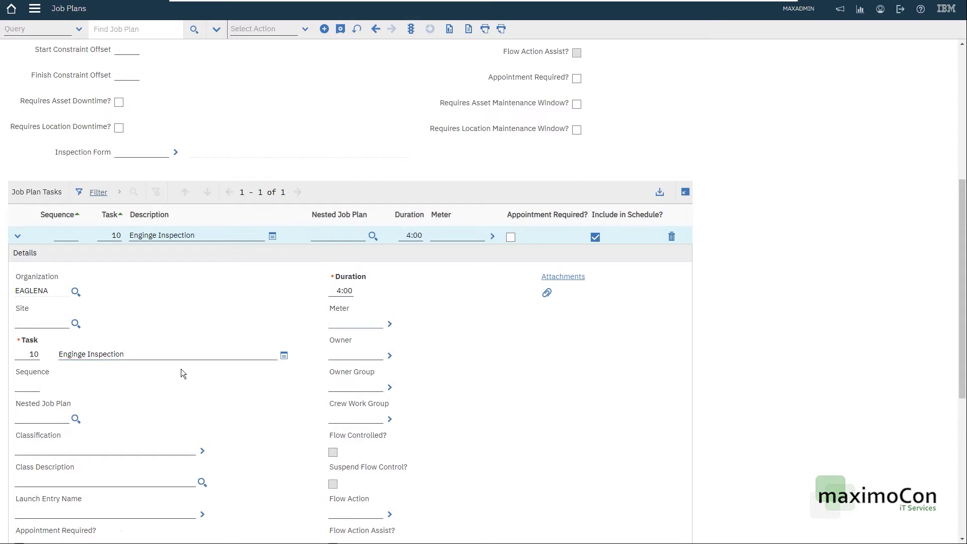
pyautogui.click(19, 381)
pyautogui.write('1')
# Step: Add task sequence 2, 'Oil Change'
pyautogui.scroll(-2, 484, 379)
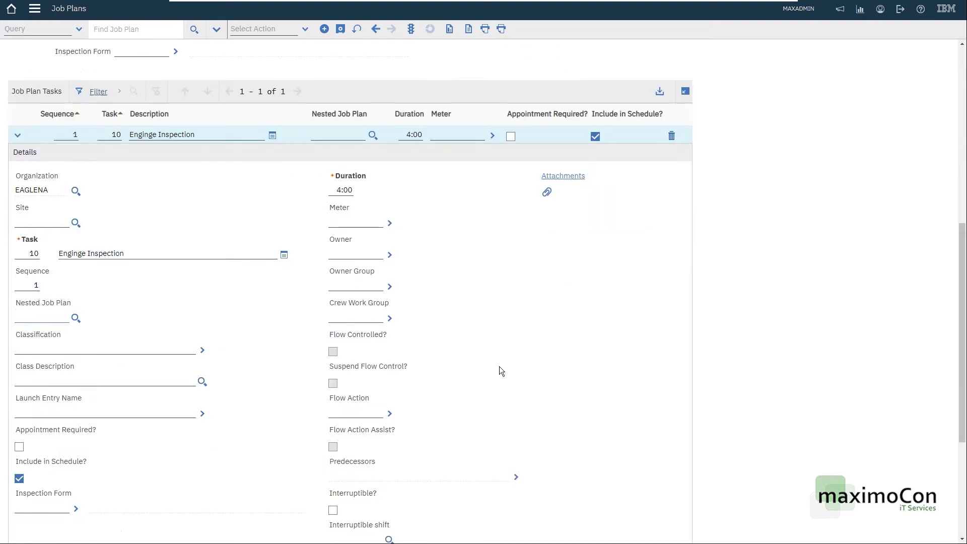
pyautogui.scroll(-3, 591, 437)
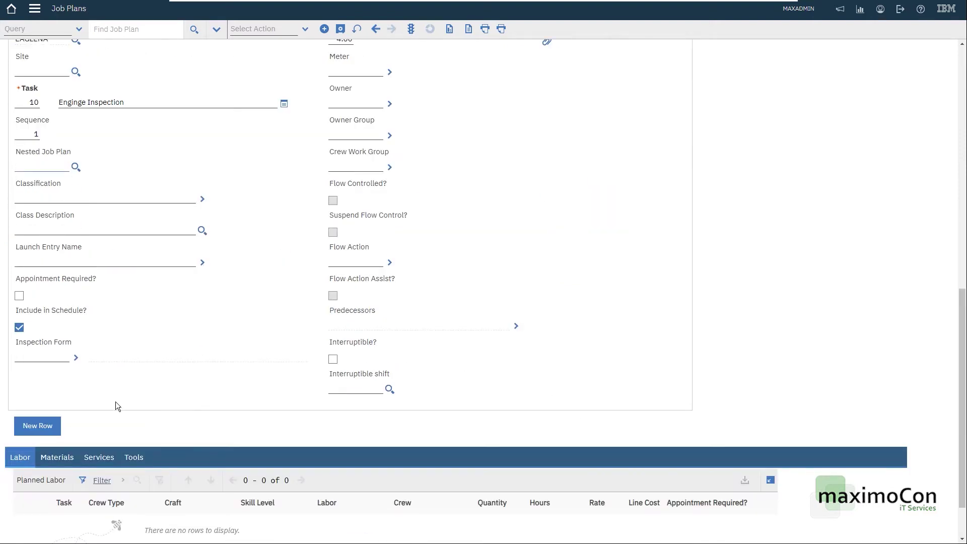
pyautogui.click(37, 425)
pyautogui.click(118, 103)
pyautogui.write('Oil')
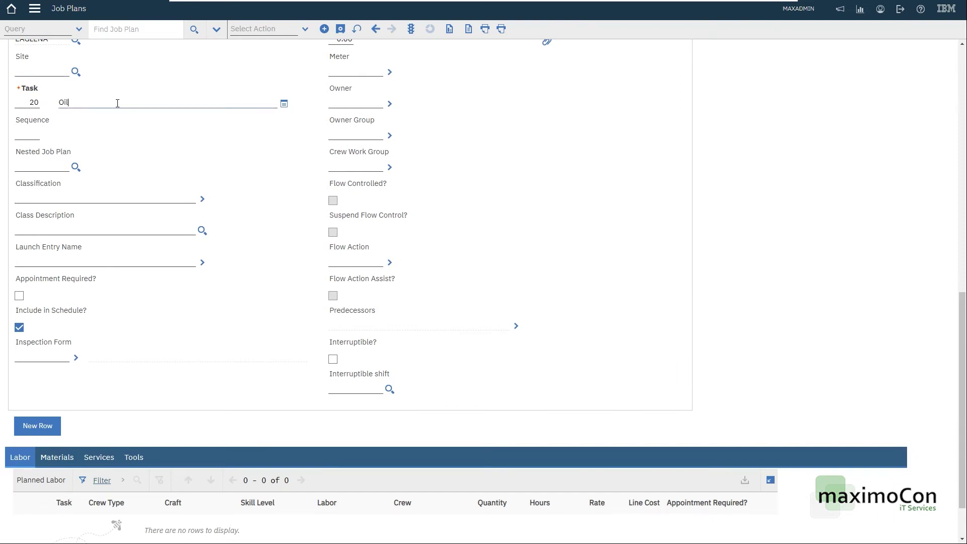
pyautogui.write(' Change')
pyautogui.press('Tab')
pyautogui.write('2')
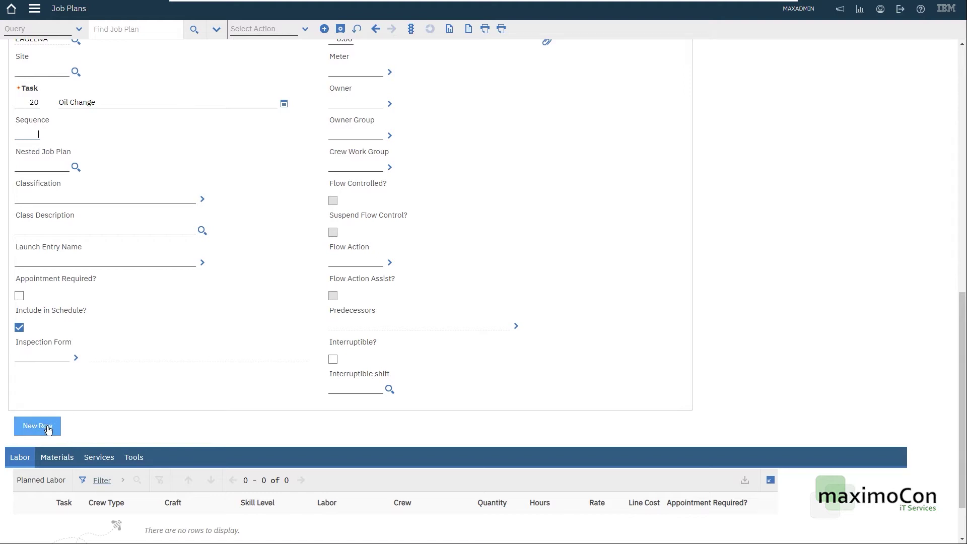
# Step: Add task 'Engine Cleaning' and give it and Oil Change 4:00 durations
pyautogui.click(33, 425)
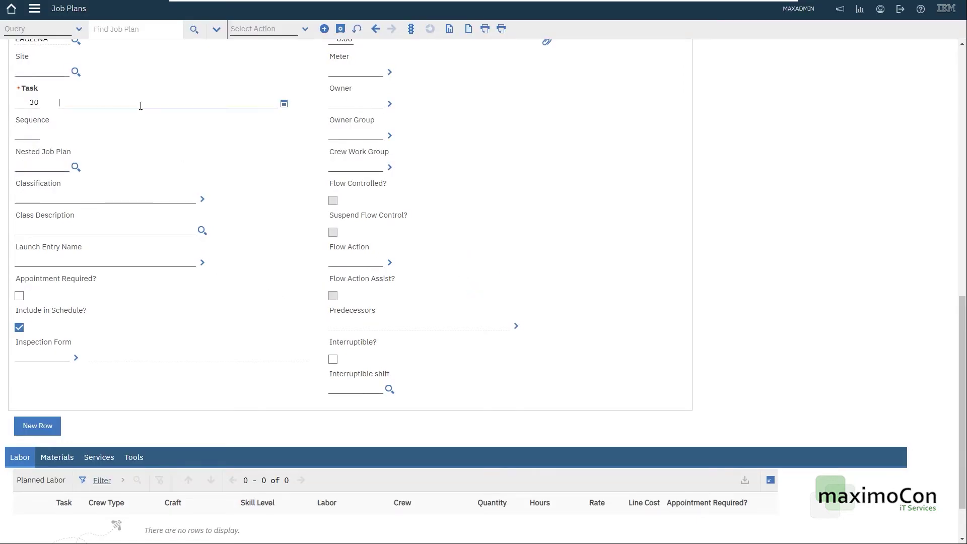
pyautogui.write('Engine Cleaning')
pyautogui.press('Tab')
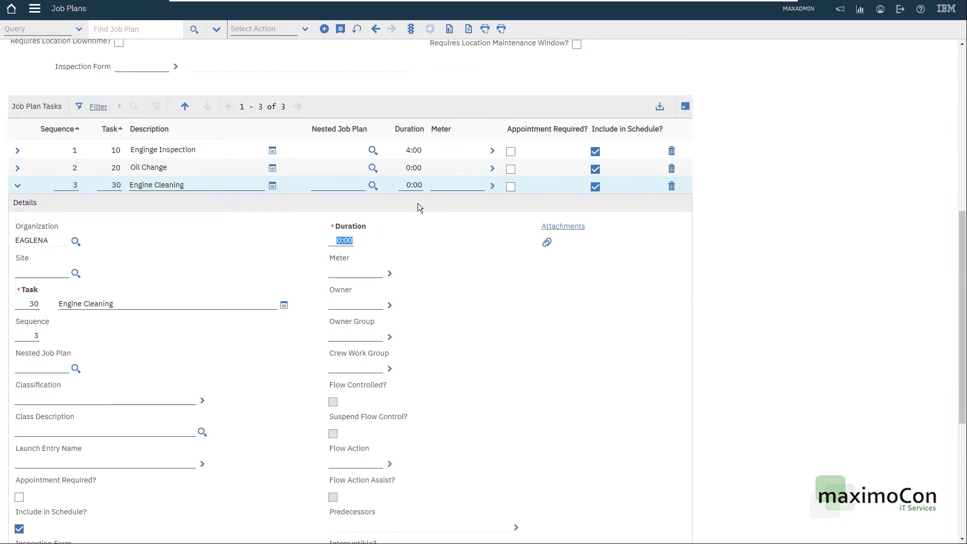
pyautogui.write('4')
pyautogui.click(422, 168)
pyautogui.write('4')
pyautogui.press('Tab')
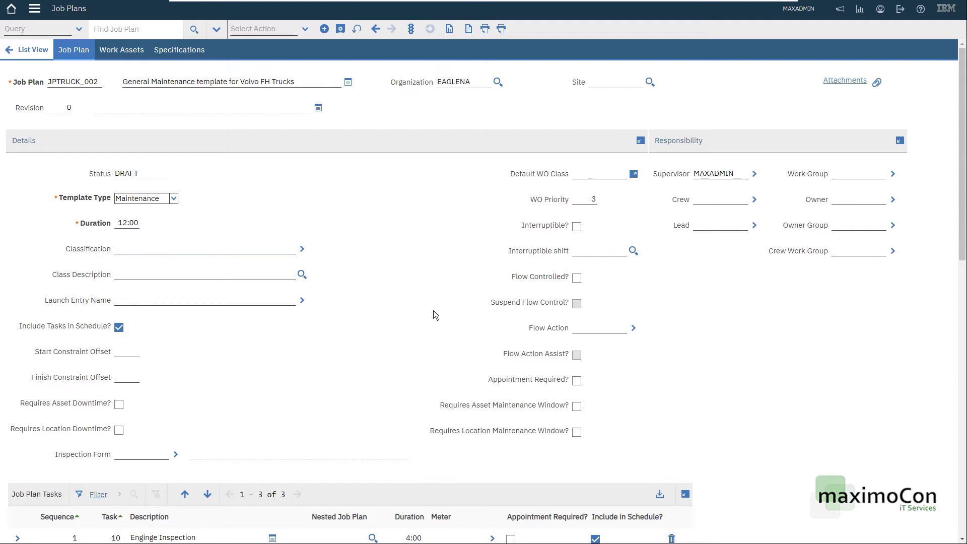
# Step: Save the job plan with its three tasks totalling 12:00
pyautogui.scroll(-2, 434, 311)
pyautogui.scroll(-3, 373, 276)
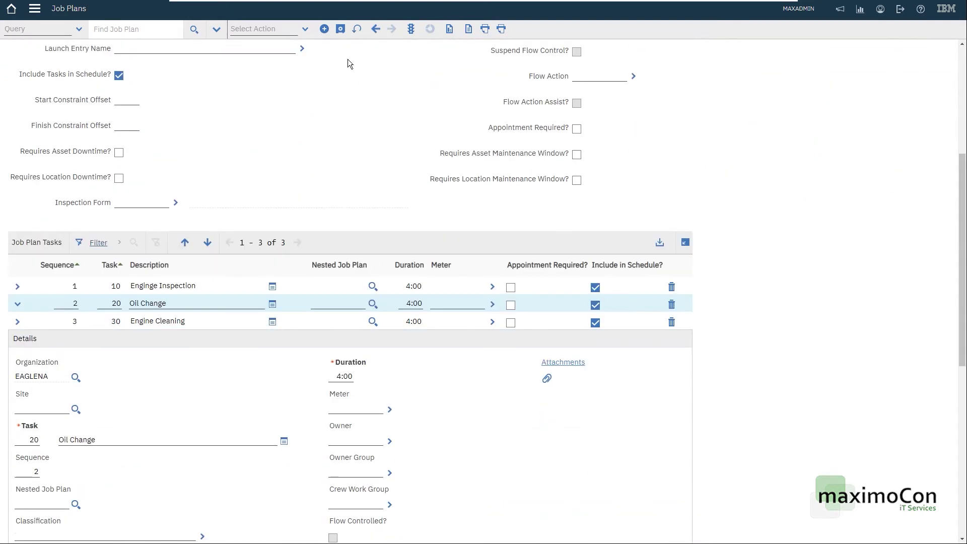
pyautogui.click(340, 29)
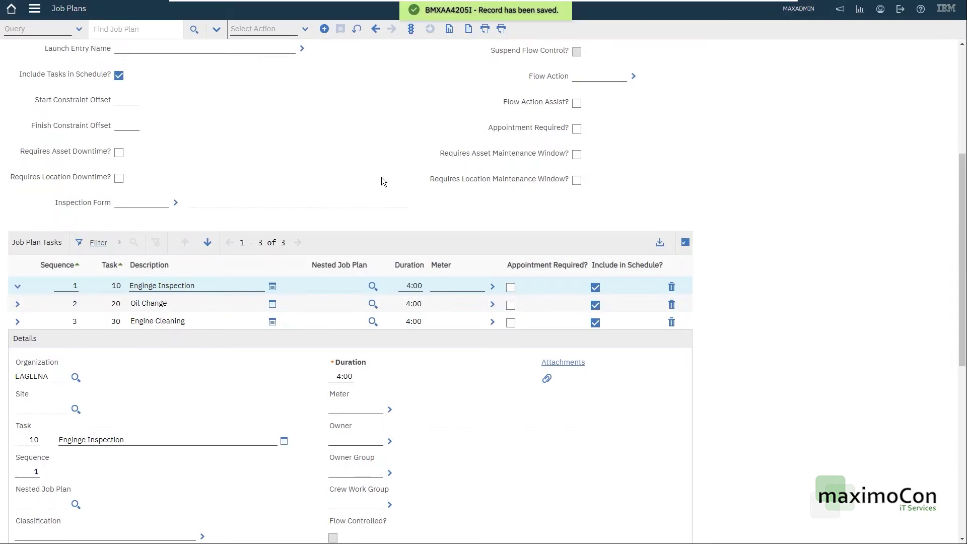
pyautogui.scroll(-5, 402, 187)
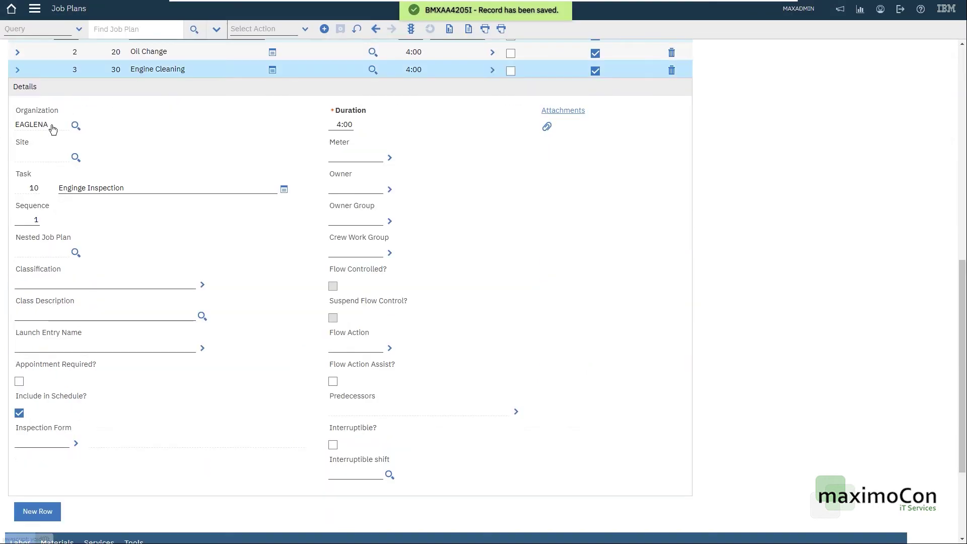
pyautogui.scroll(3, 72, 184)
# Step: Add a planned MECH labor line for task 10
pyautogui.click(17, 186)
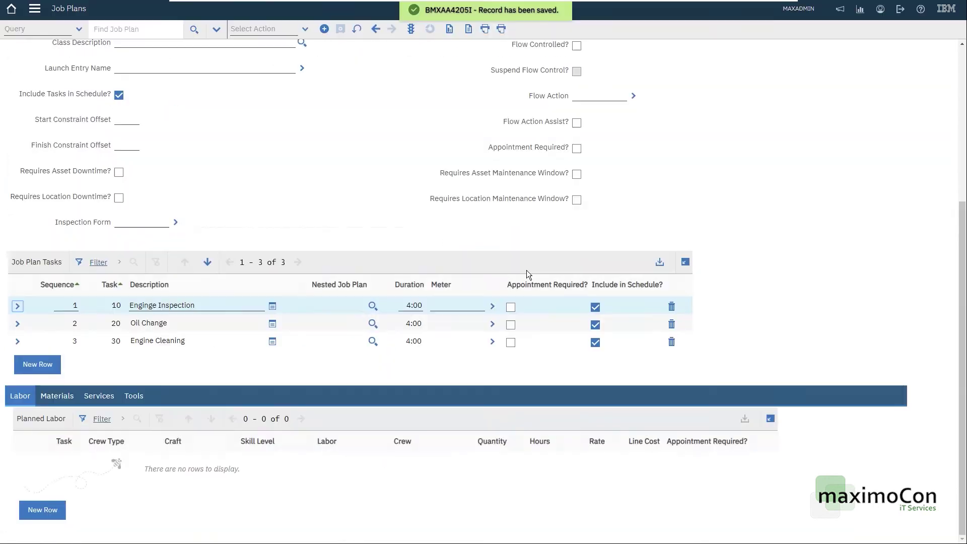
pyautogui.click(42, 510)
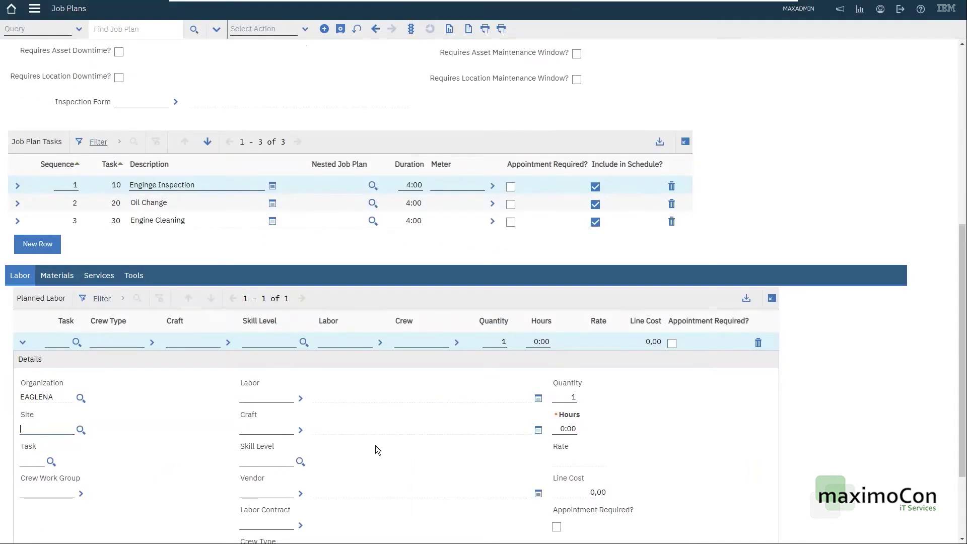
pyautogui.scroll(-2, 376, 446)
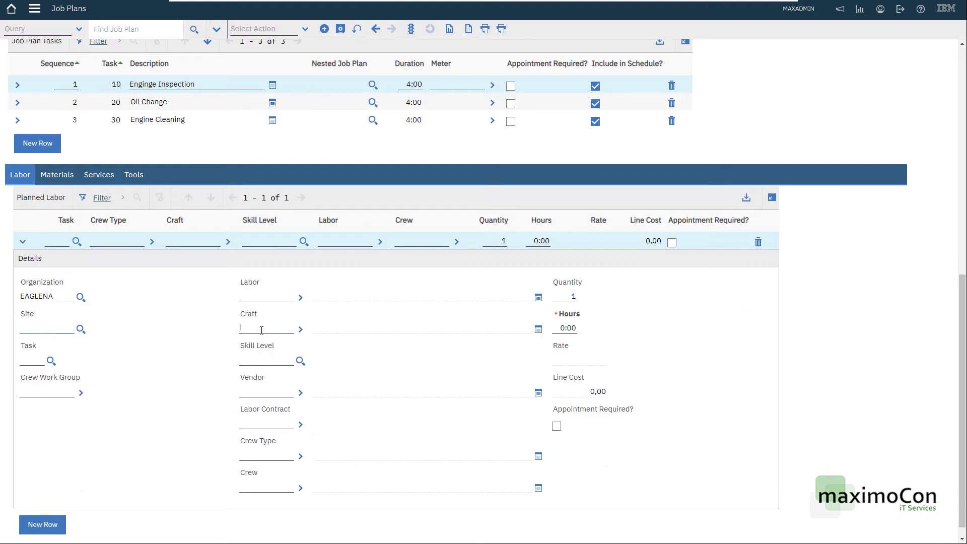
pyautogui.write('mach')
pyautogui.press('BackSpace')
pyautogui.press('BackSpace')
pyautogui.write('mech')
pyautogui.press('Tab')
pyautogui.click(38, 359)
pyautogui.write('10')
pyautogui.press('Tab')
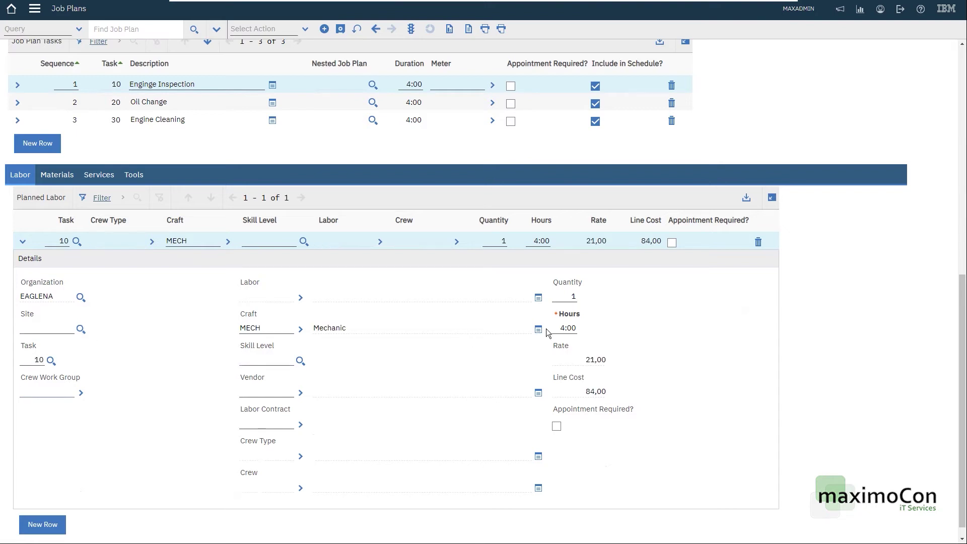
# Step: Add MECH labor lines for tasks 20 and 30, each 4:00 at 84,00
pyautogui.click(45, 524)
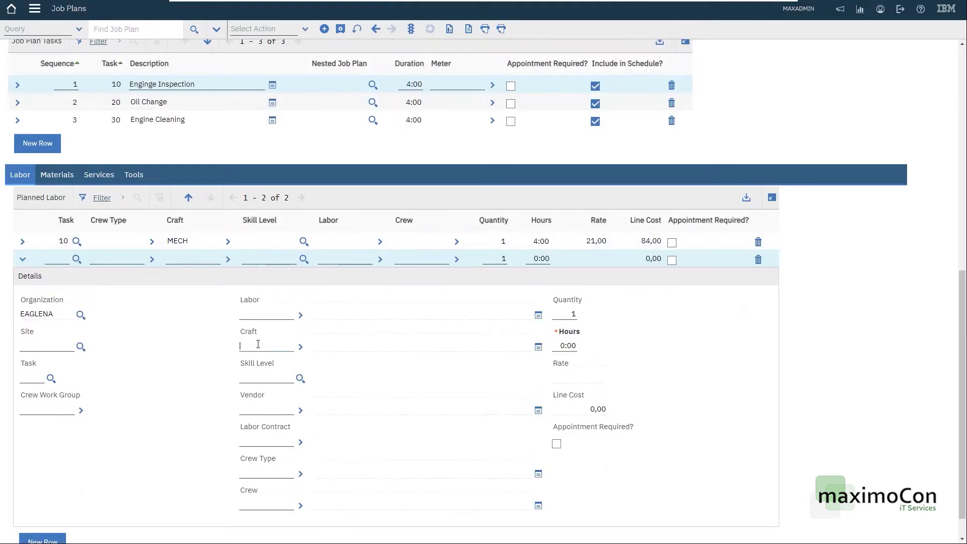
pyautogui.write('MECH')
pyautogui.write('20')
pyautogui.press('Tab')
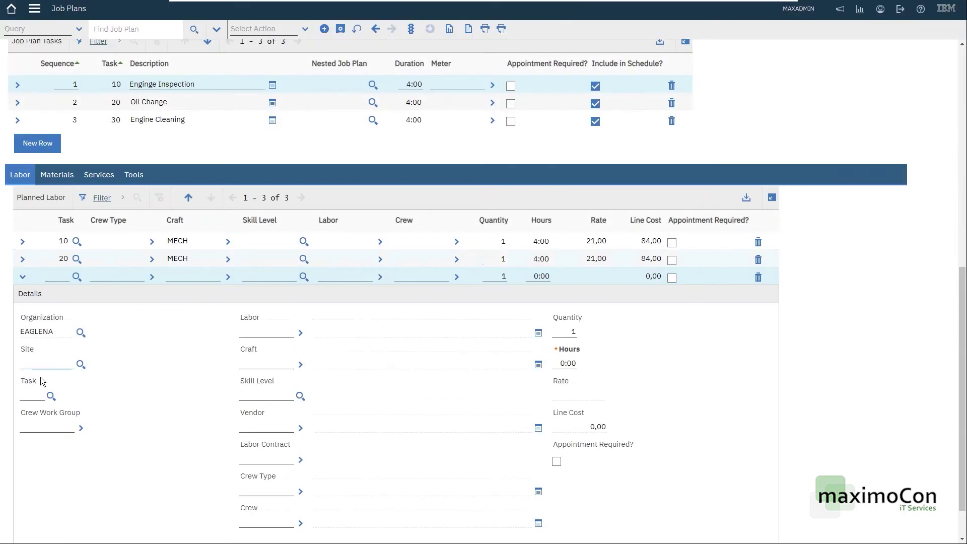
pyautogui.click(30, 395)
pyautogui.write('30')
pyautogui.press('Tab')
pyautogui.click(258, 364)
pyautogui.write('mechj')
pyautogui.press('Tab')
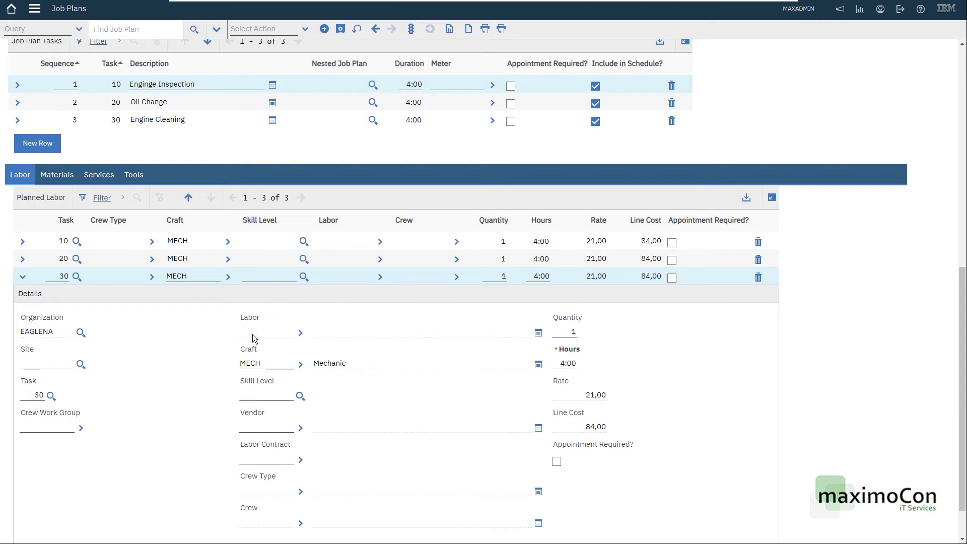
pyautogui.scroll(-1, 478, 377)
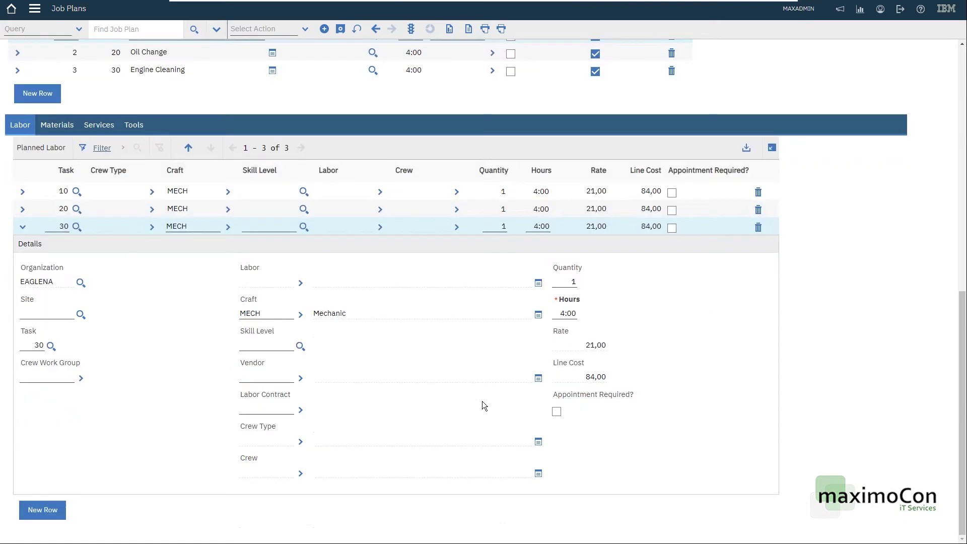
pyautogui.scroll(4, 483, 401)
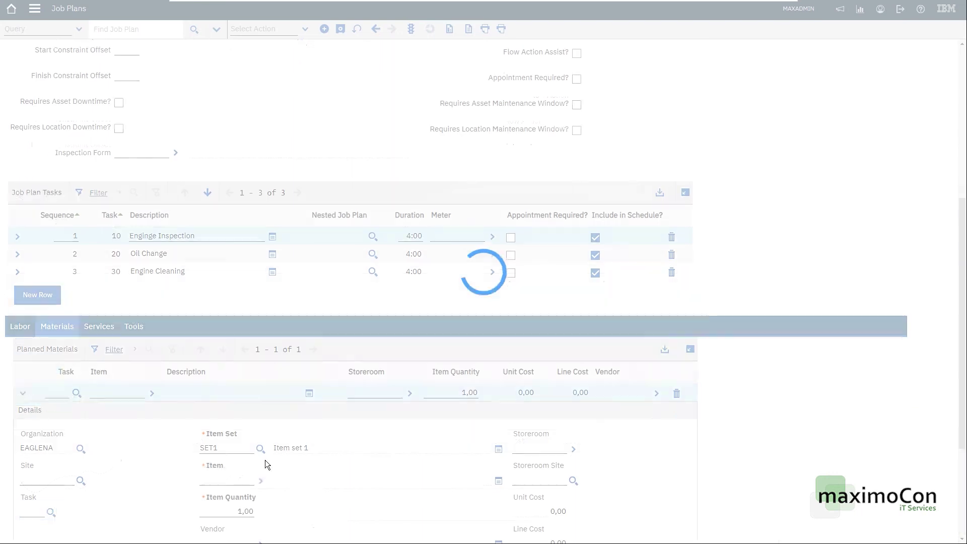
# Step: Add a planned material line for item OILKIT-DIESEL, found by filtering on 'oil'
pyautogui.click(37, 512)
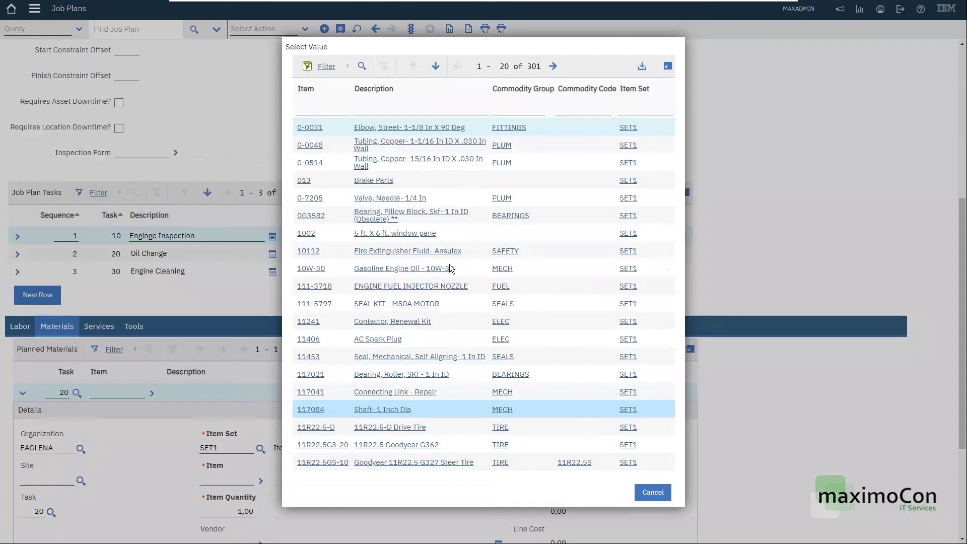
pyautogui.click(415, 110)
pyautogui.write('oi')
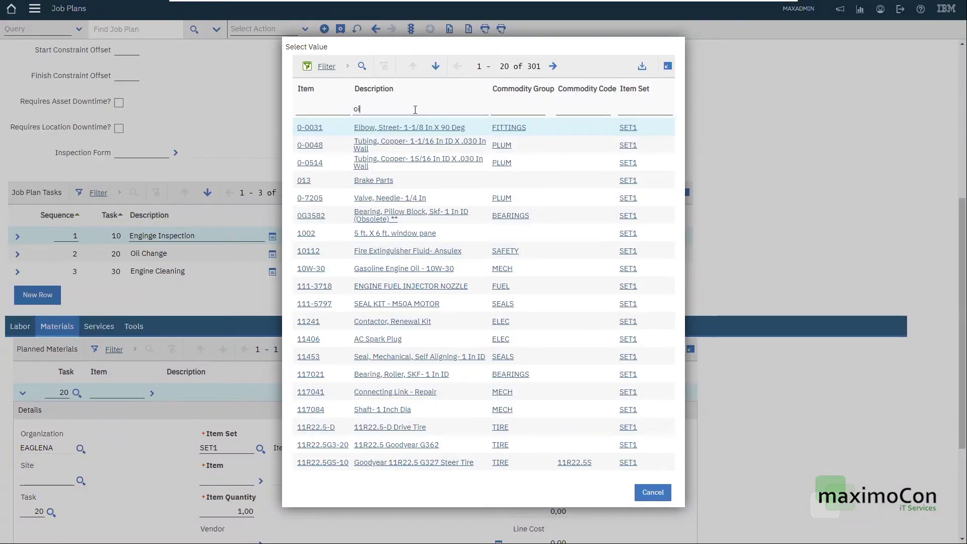
pyautogui.write('l')
pyautogui.press('Return')
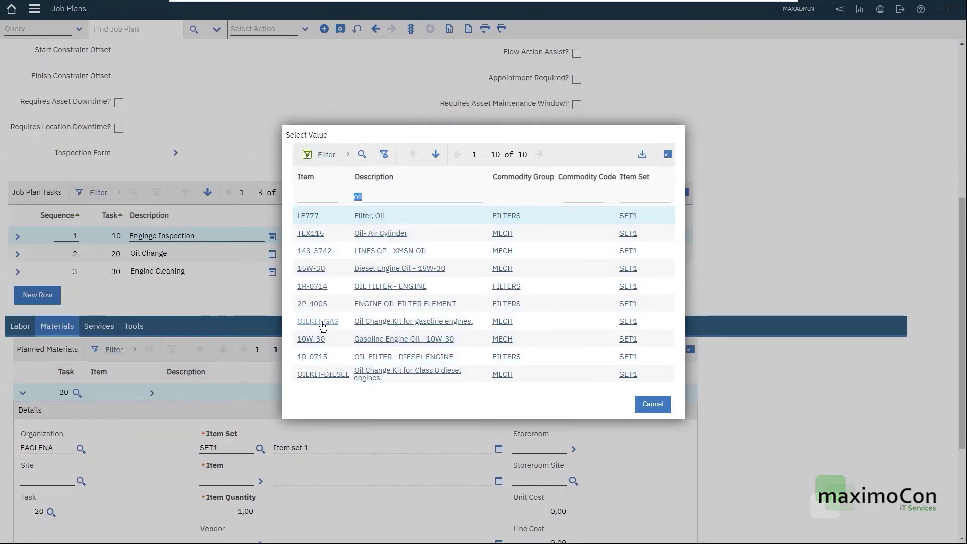
pyautogui.click(323, 374)
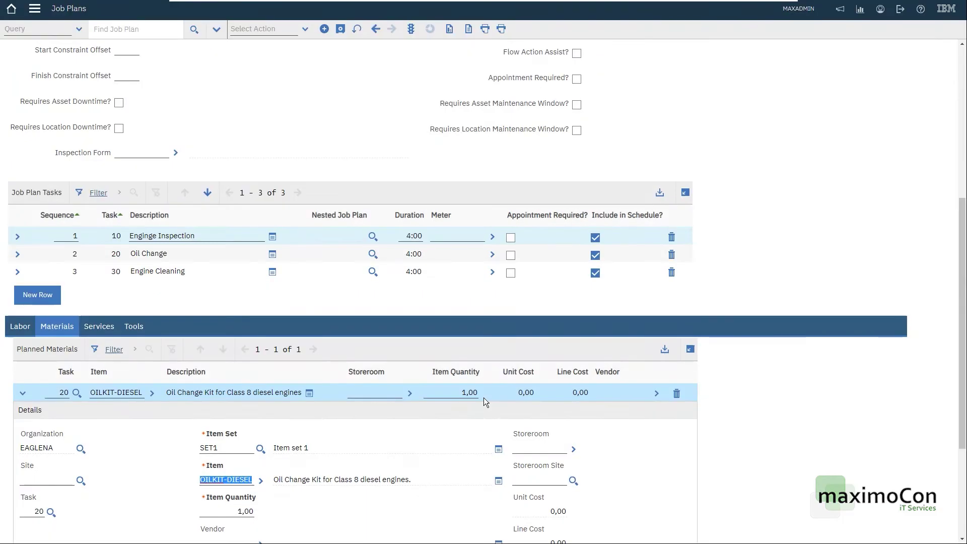
pyautogui.scroll(-3, 405, 417)
pyautogui.press('Tab')
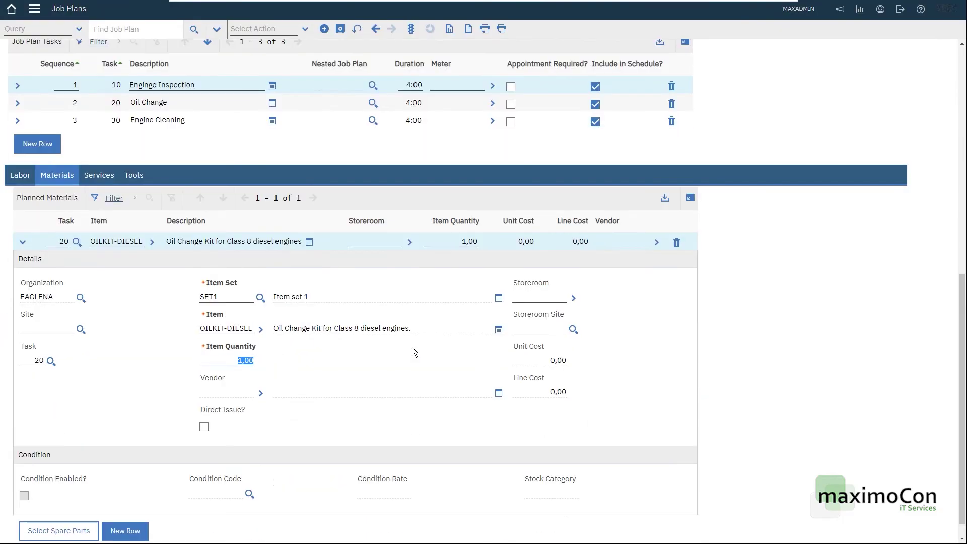
# Step: Leave the storeroom empty, mark the material as direct issue, and save
pyautogui.click(531, 297)
pyautogui.click(575, 298)
pyautogui.click(613, 311)
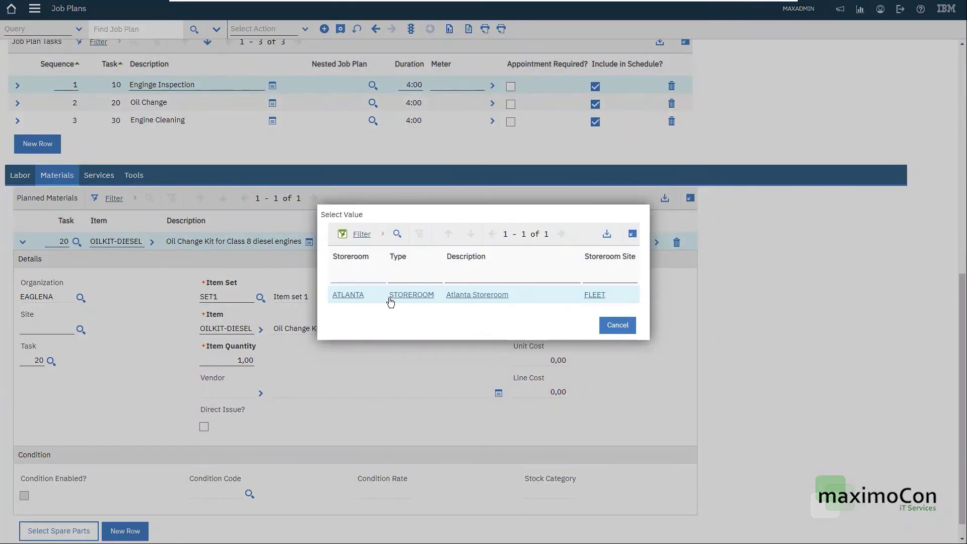
pyautogui.click(621, 326)
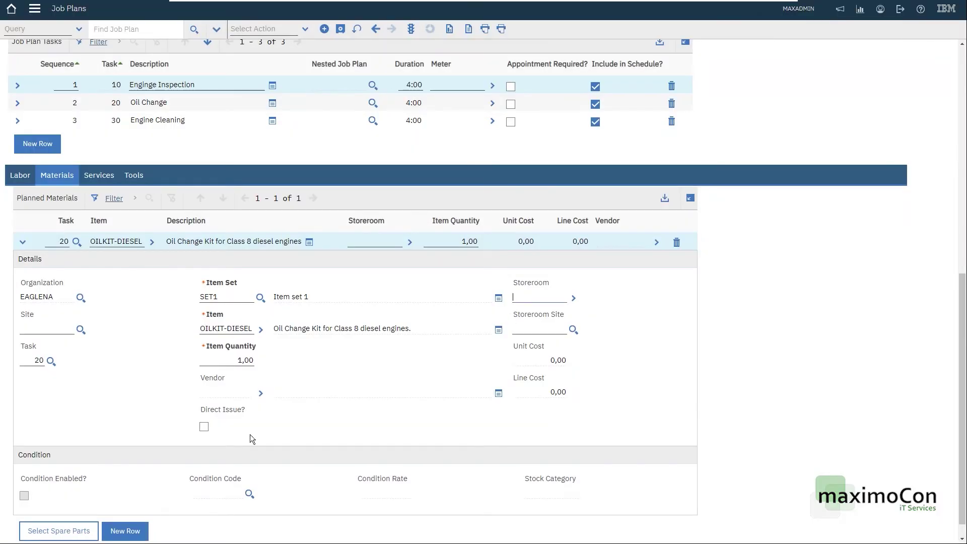
pyautogui.click(204, 427)
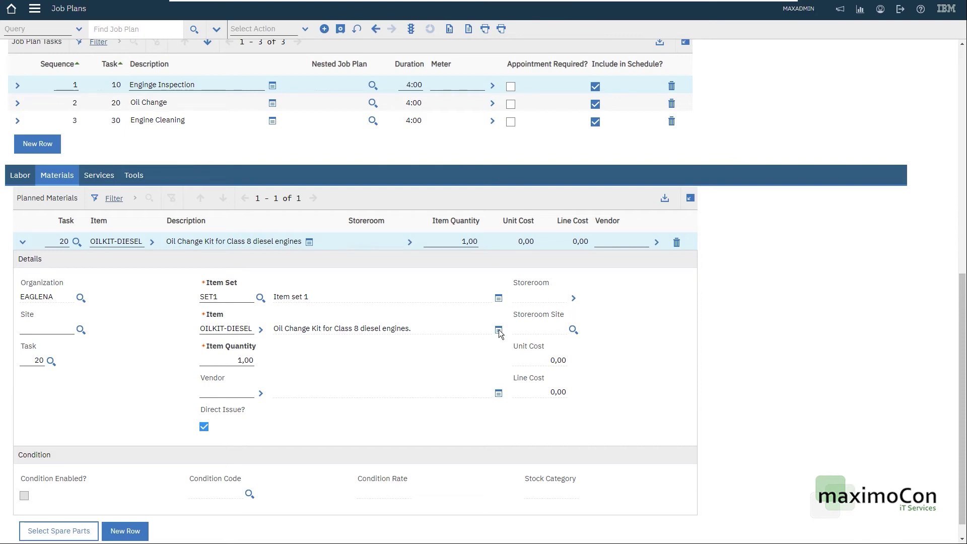
pyautogui.scroll(-1, 499, 333)
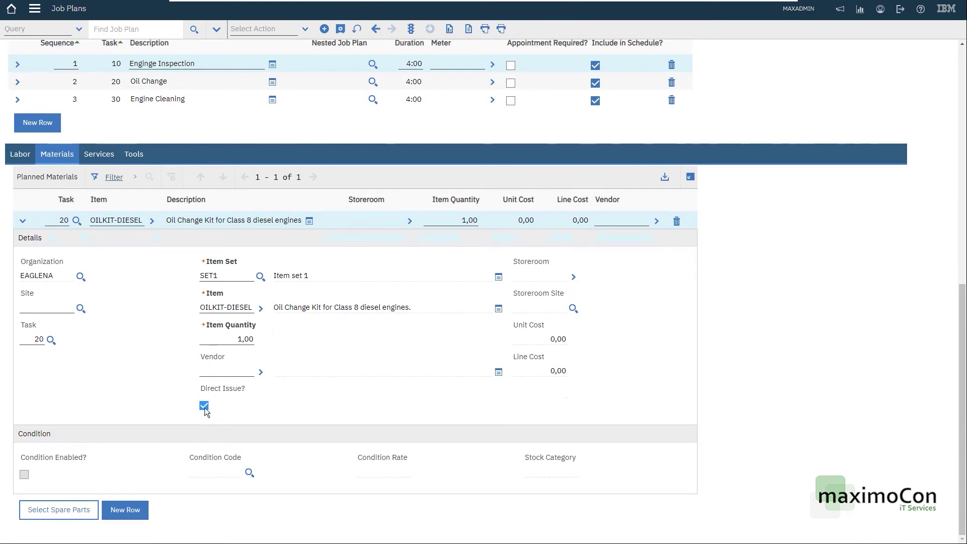
pyautogui.scroll(4, 542, 394)
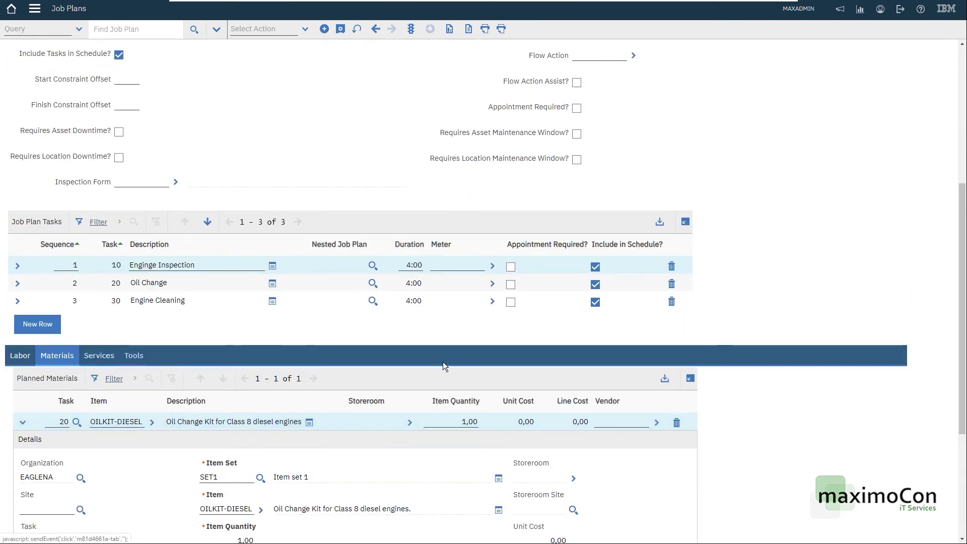
pyautogui.scroll(6, 443, 361)
pyautogui.click(341, 29)
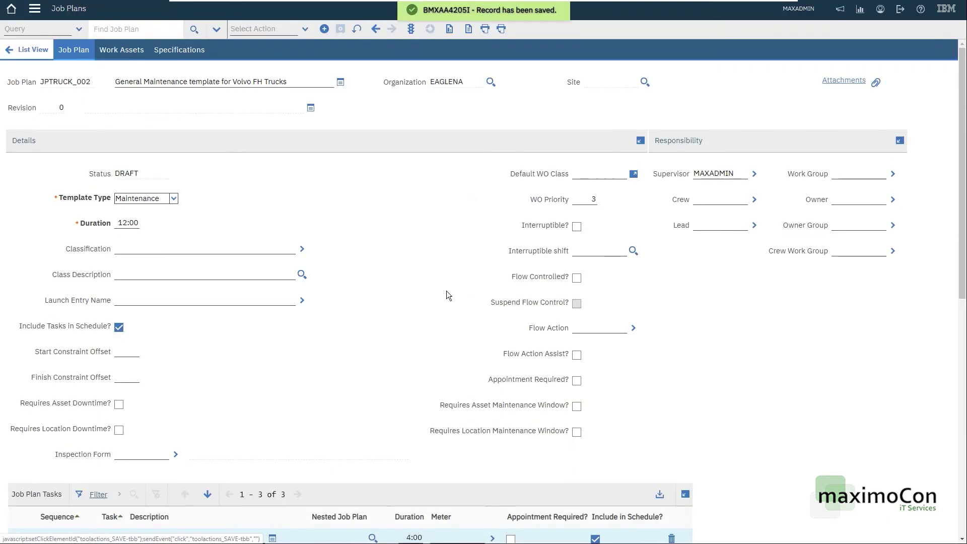
# Step: Open the job plan status change, then cancel without changing status
pyautogui.click(411, 28)
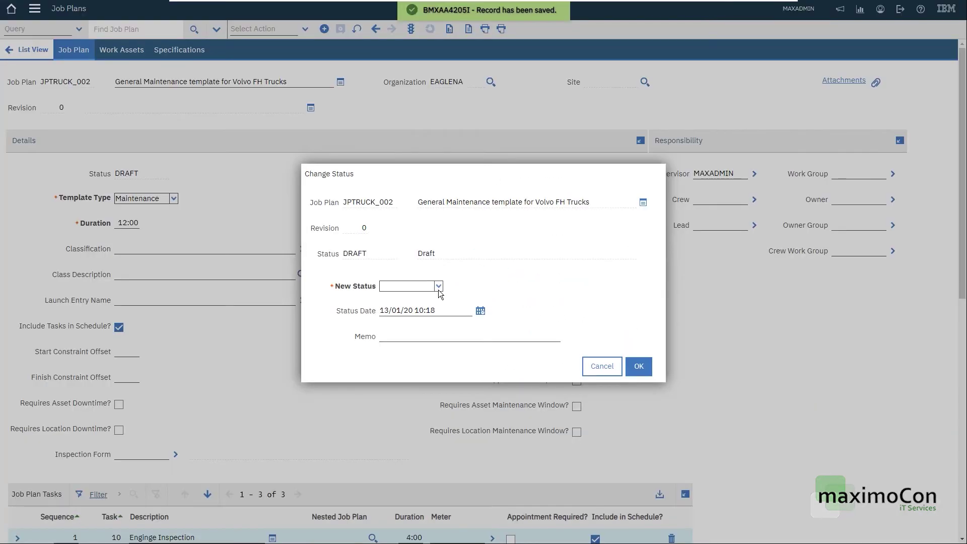
pyautogui.click(438, 287)
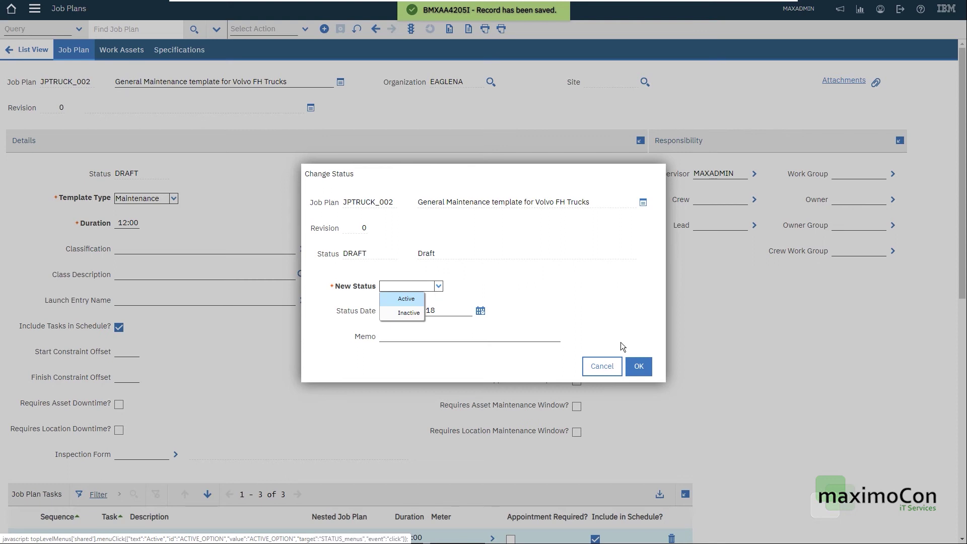
pyautogui.click(607, 366)
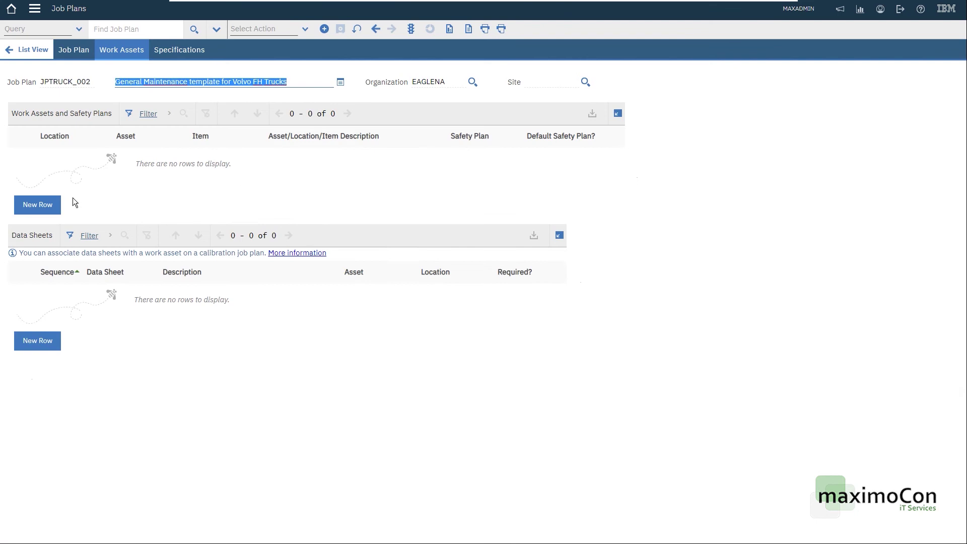
# Step: Add work asset FH6001001-TRUCK (Volvo FH600 Truck) via an FH% filter and save
pyautogui.click(27, 208)
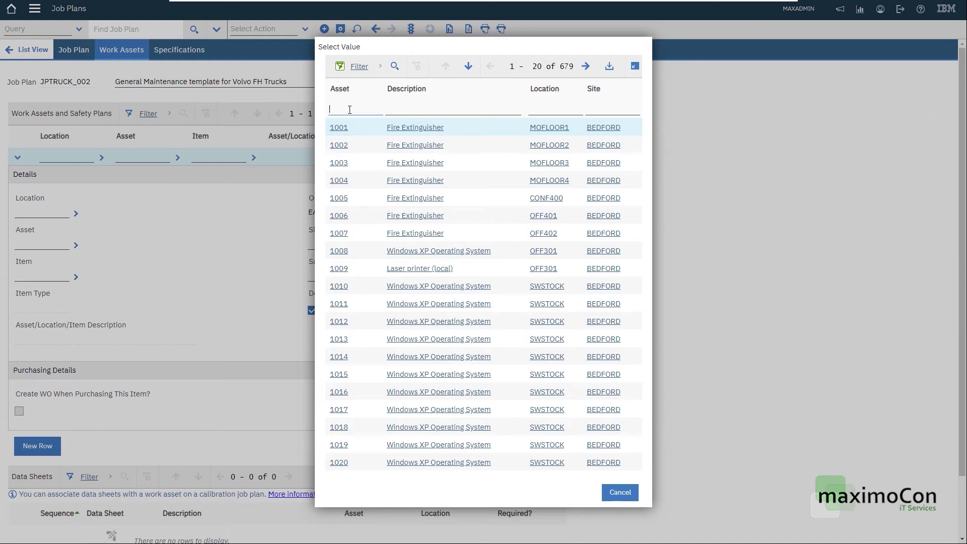
pyautogui.write('FH%')
pyautogui.press('Return')
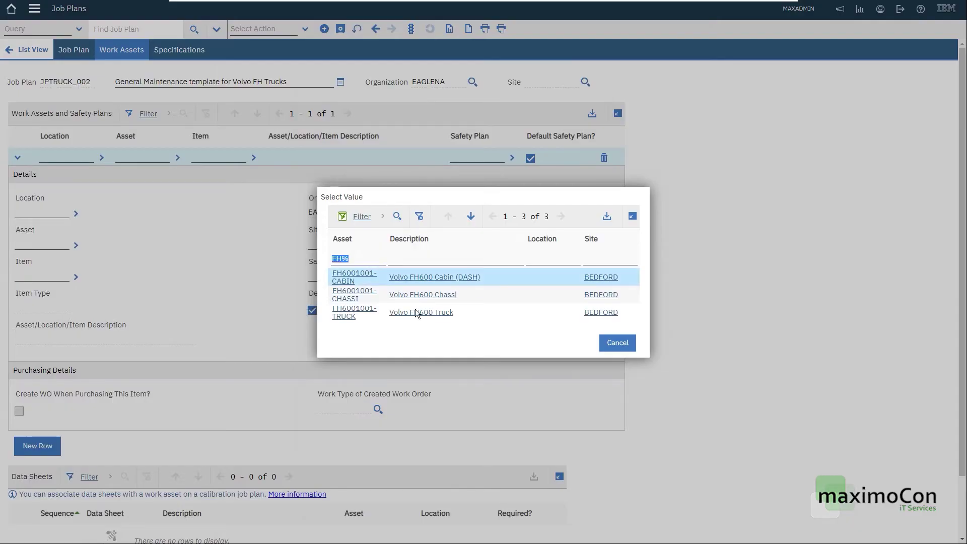
pyautogui.click(352, 317)
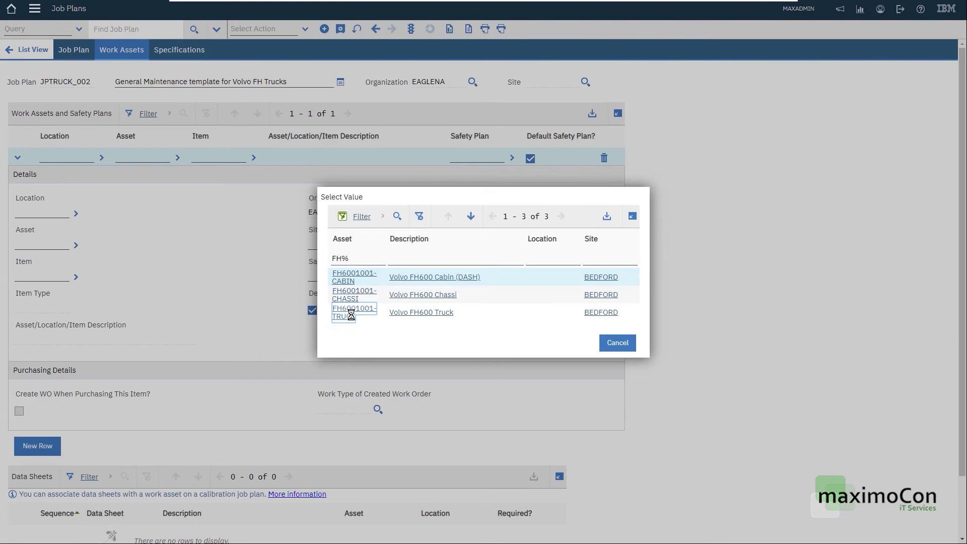
pyautogui.click(340, 29)
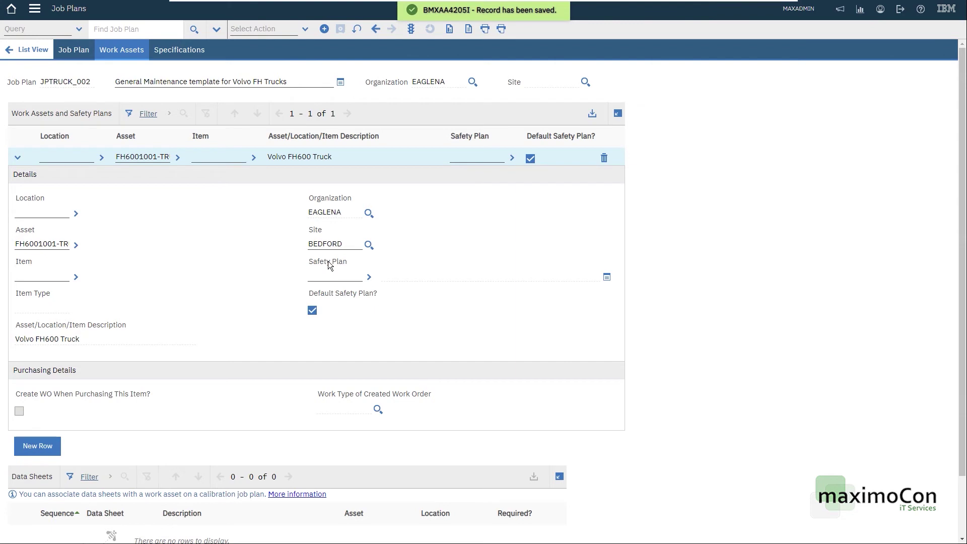
# Step: Change job plan JPTRUCK_002's status to Active
pyautogui.click(73, 49)
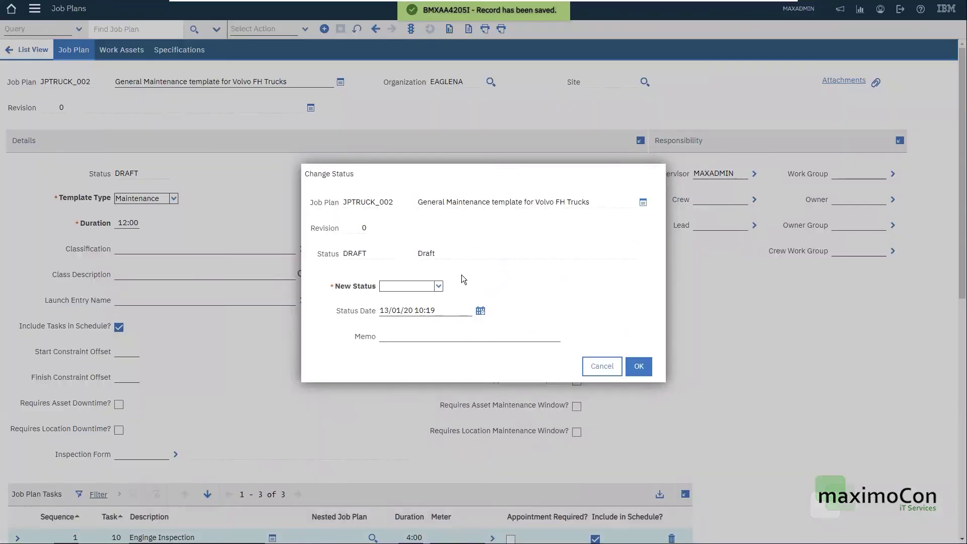
pyautogui.click(438, 285)
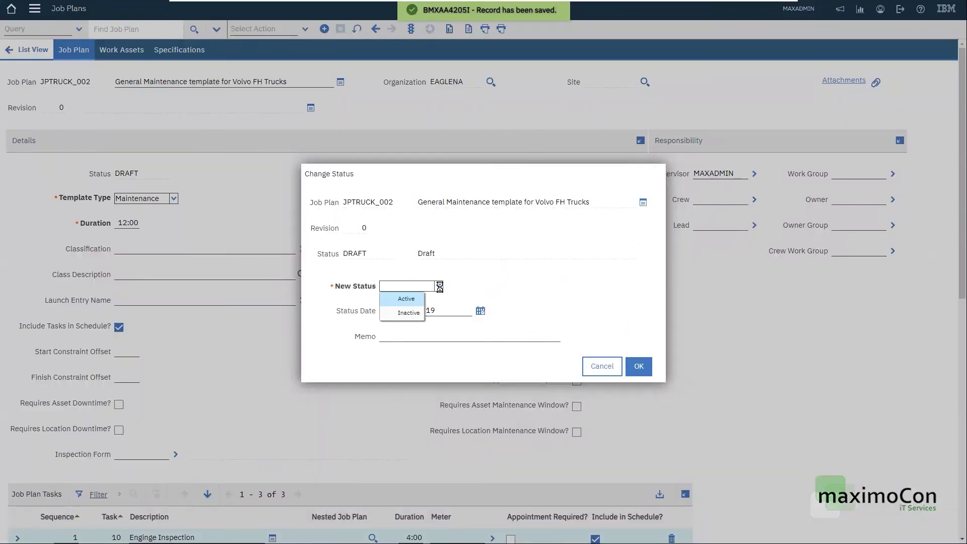
pyautogui.click(410, 301)
pyautogui.click(636, 369)
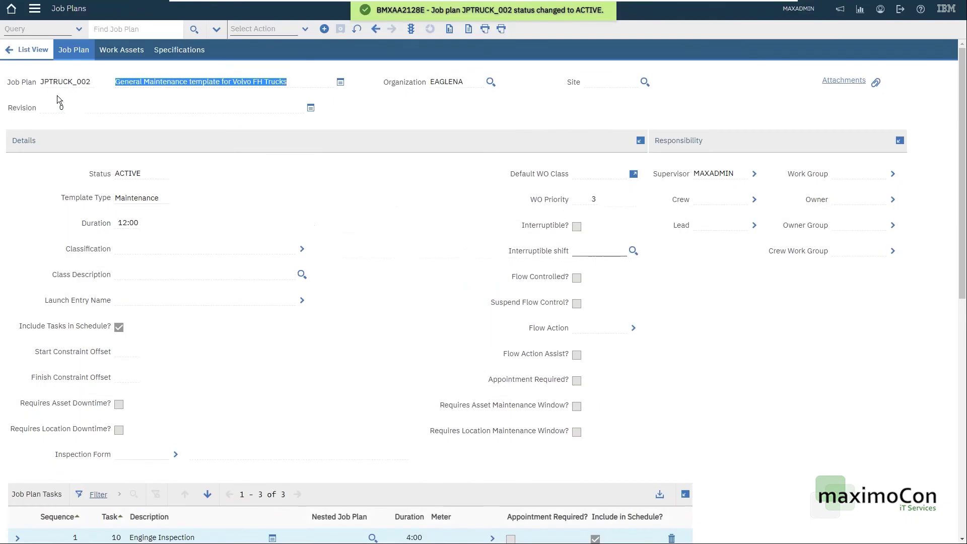
# Step: Select the JPTRUCK_002 identifier and bring up the application navigation menu
pyautogui.click(58, 109)
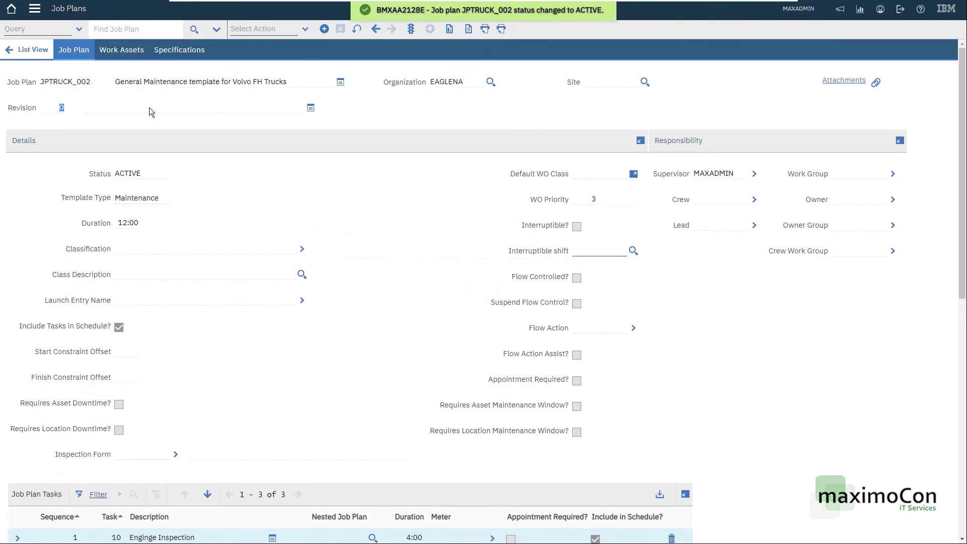
pyautogui.click(79, 82)
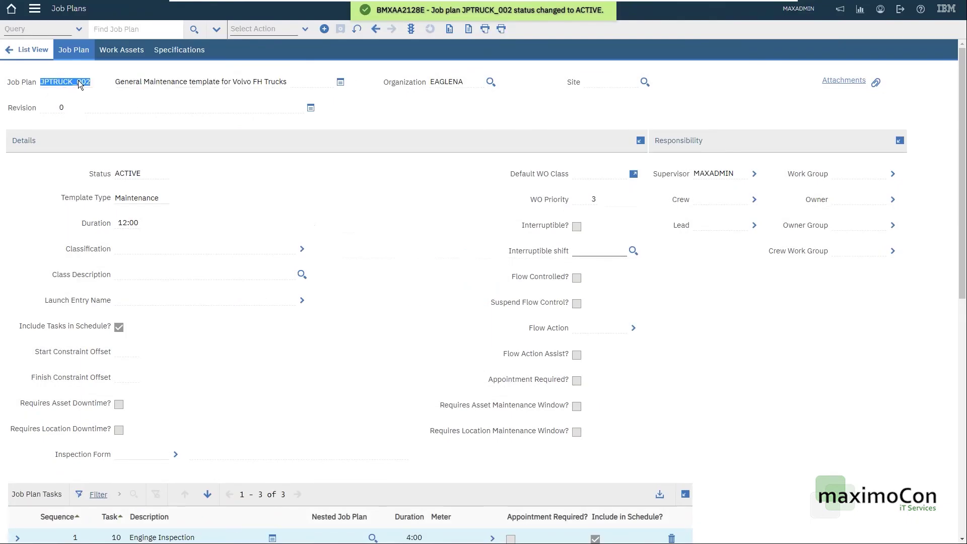
pyautogui.click(34, 8)
# Step: In Work Order Tracking, create a work order described 'General maintenance for Volvo FH truck'
pyautogui.moveTo(83, 351)
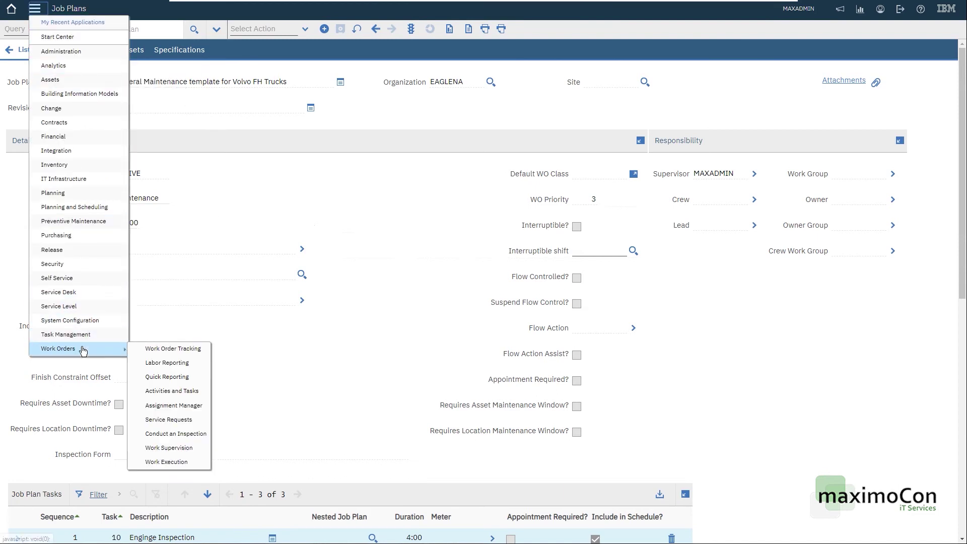
pyautogui.click(189, 346)
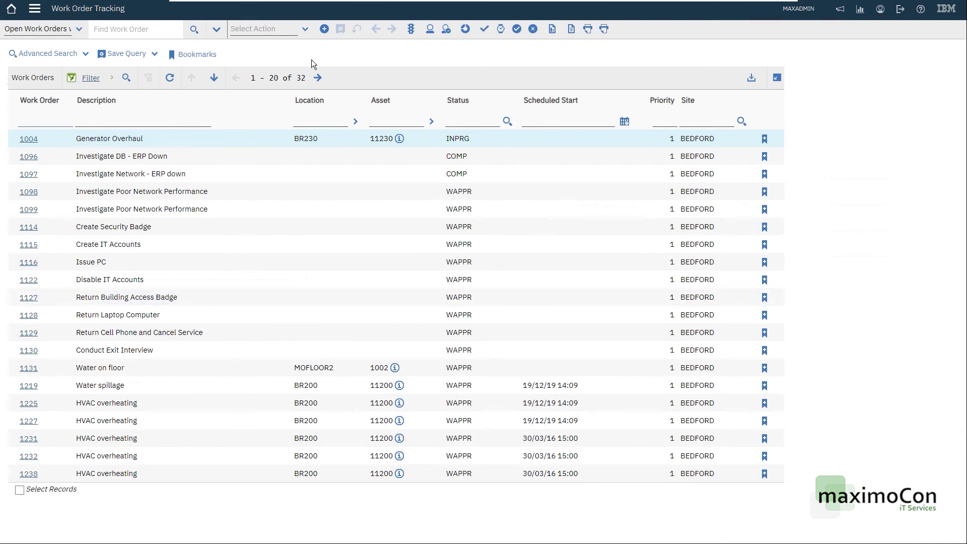
pyautogui.click(325, 28)
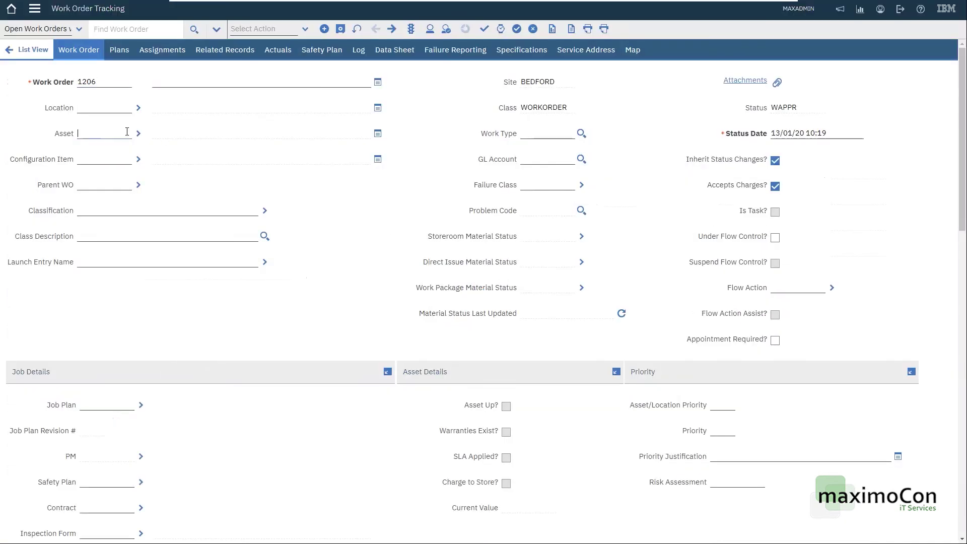
pyautogui.click(168, 84)
pyautogui.write('General m')
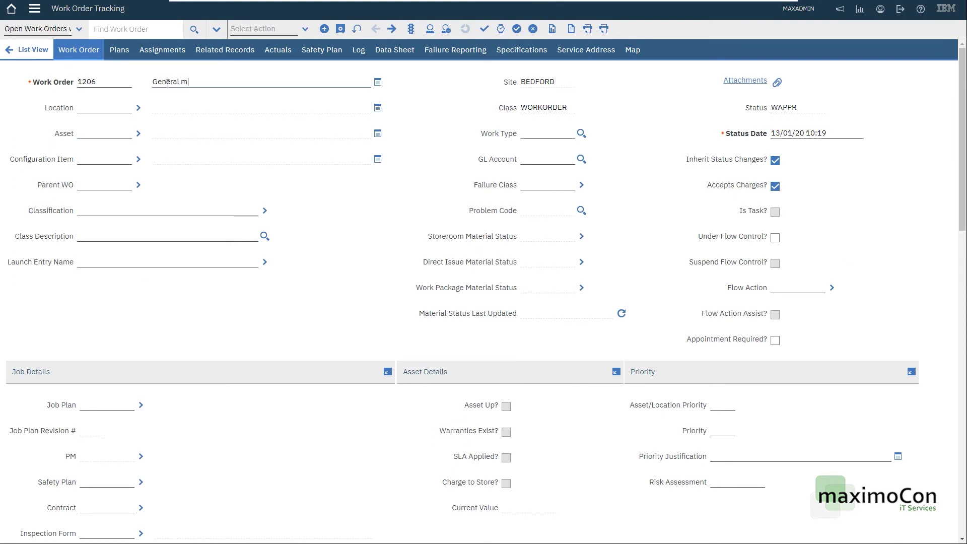
pyautogui.write('aintenance for VOlvo')
pyautogui.write('o ')
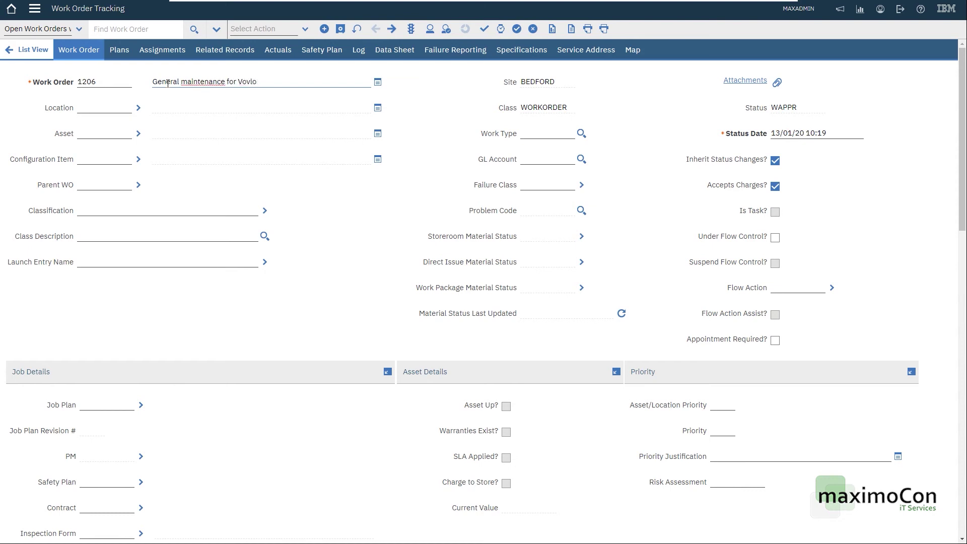
pyautogui.write('vo FH truck')
pyautogui.press('Tab')
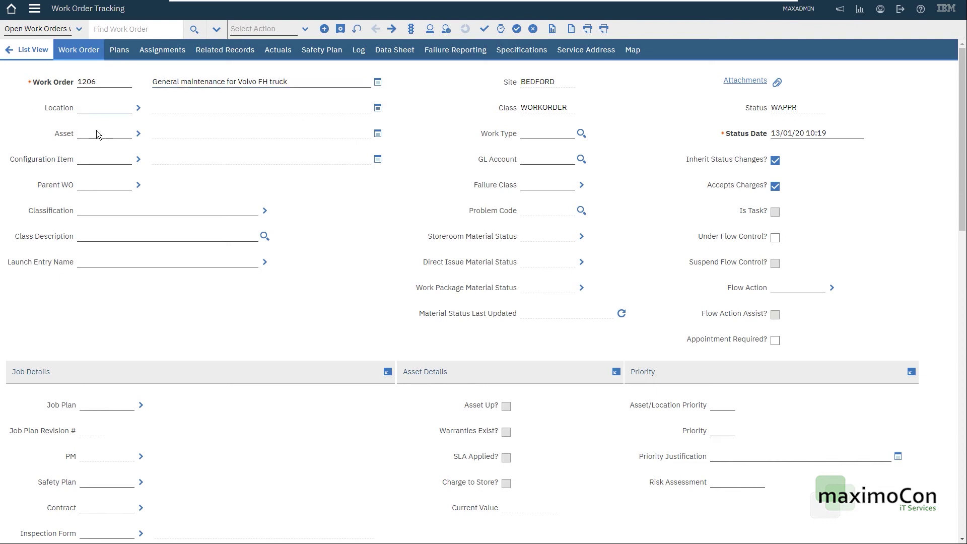
# Step: Assign asset FH6001001-TRUCK (Volvo FH600 Truck) from the FH%-filtered asset list
pyautogui.click(137, 134)
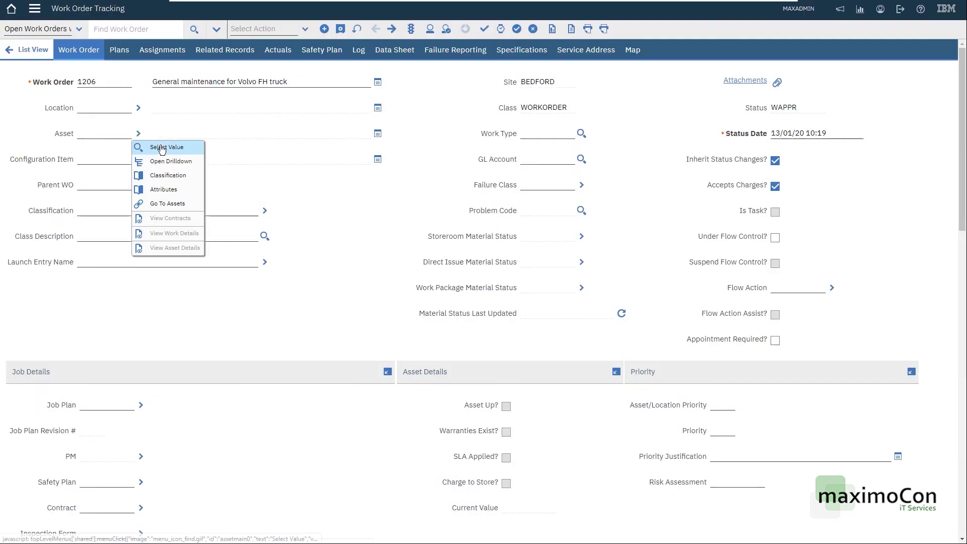
pyautogui.click(161, 146)
pyautogui.write('FH%')
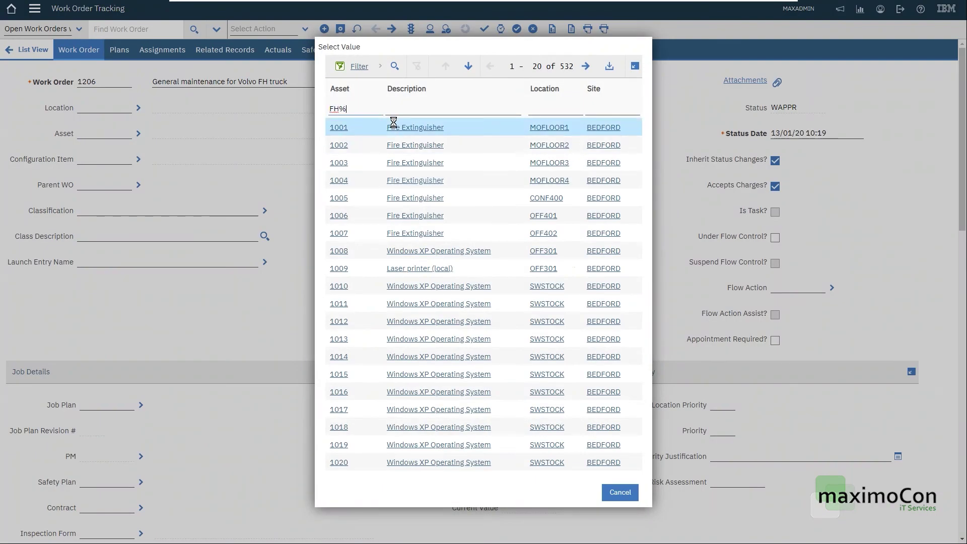
pyautogui.press('Return')
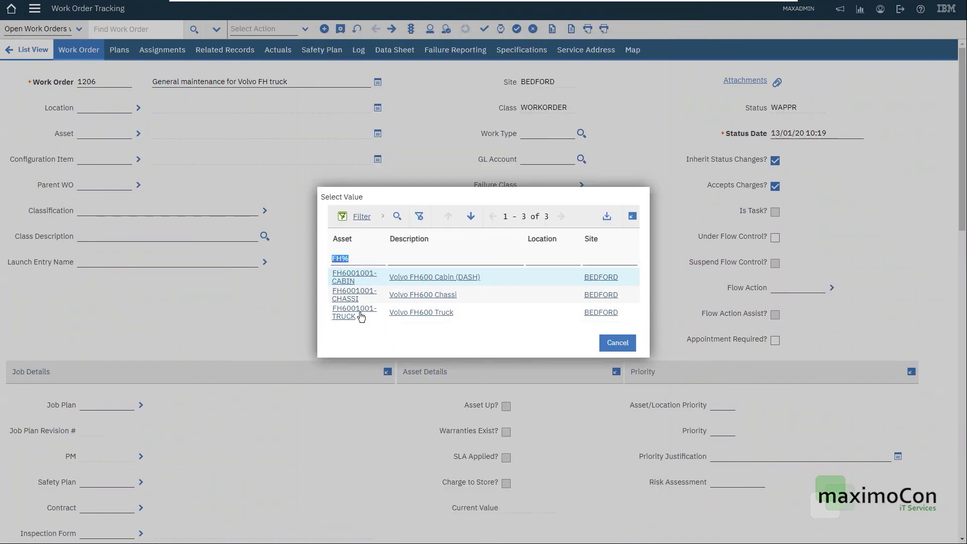
pyautogui.click(352, 311)
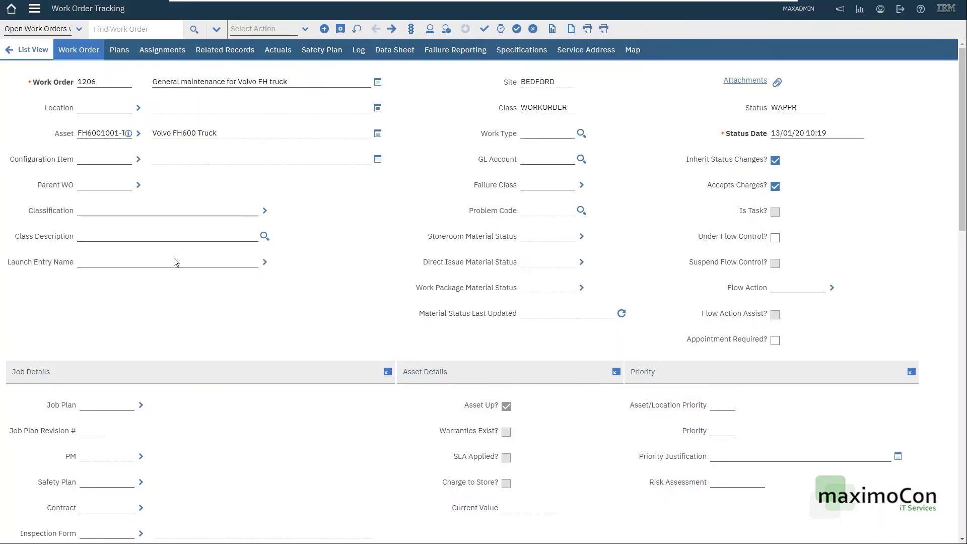
pyautogui.click(141, 405)
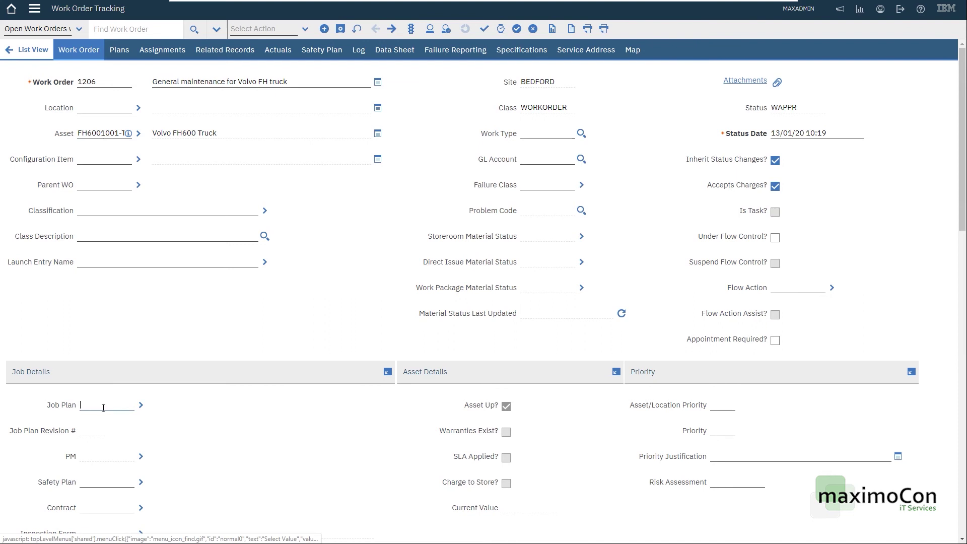
# Step: Apply job plan JPTRUCK_002 (revision 0) from the asset-filtered job plan list
pyautogui.click(140, 405)
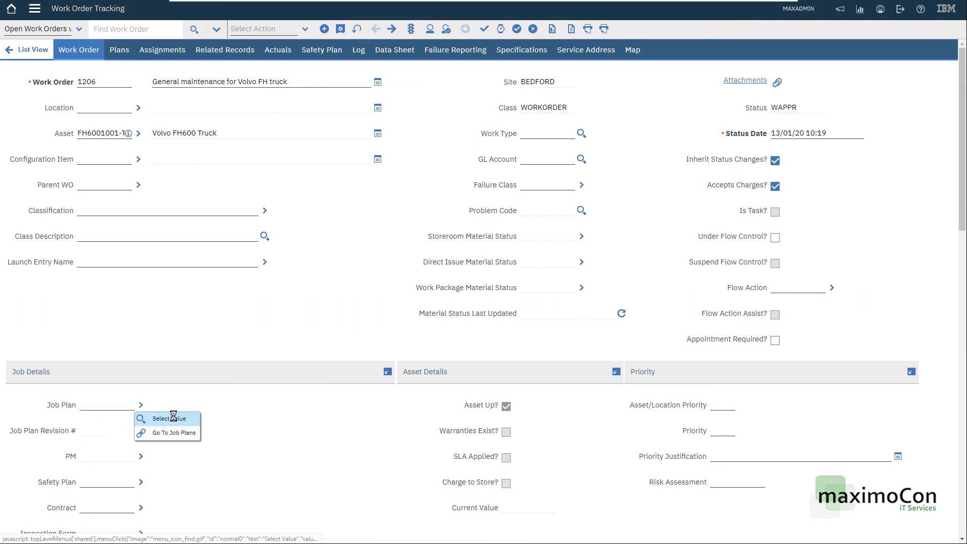
pyautogui.click(169, 418)
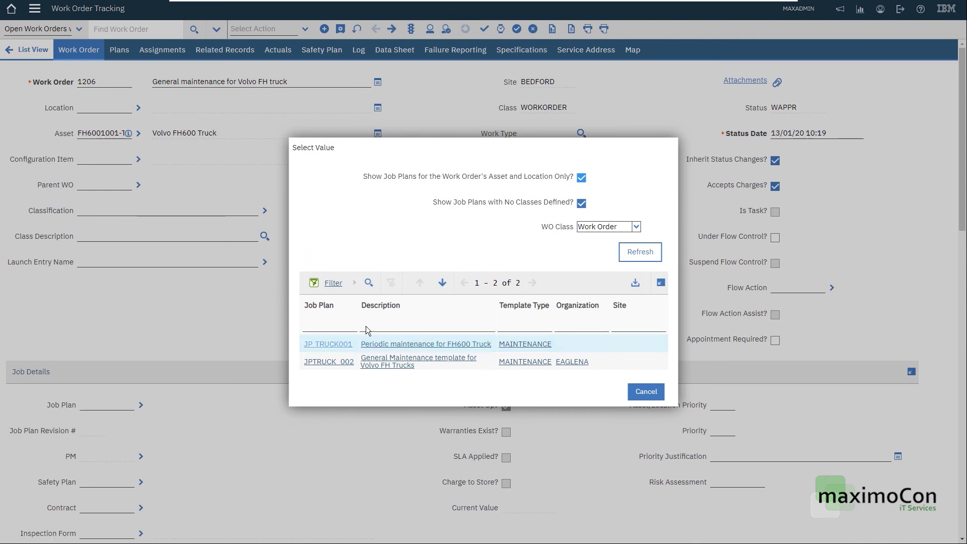
pyautogui.click(582, 179)
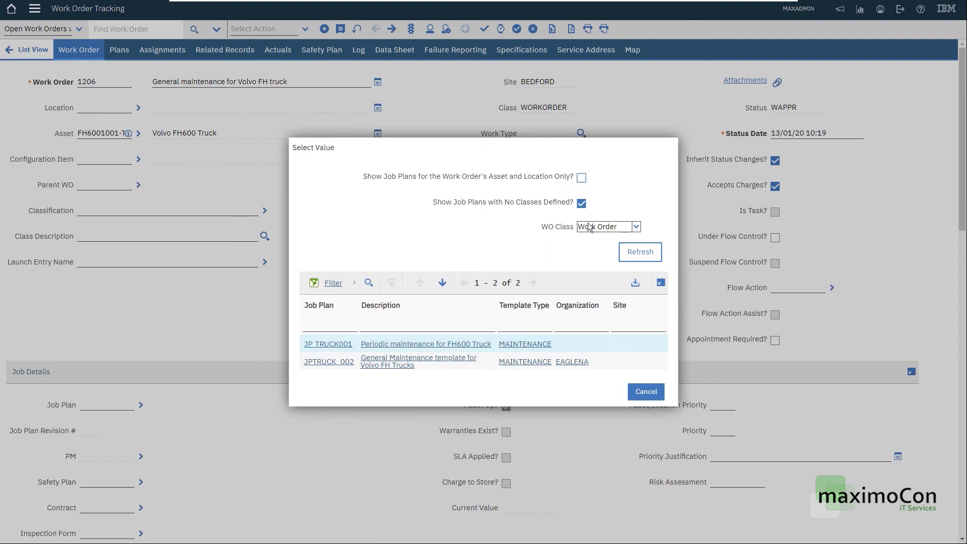
pyautogui.click(639, 250)
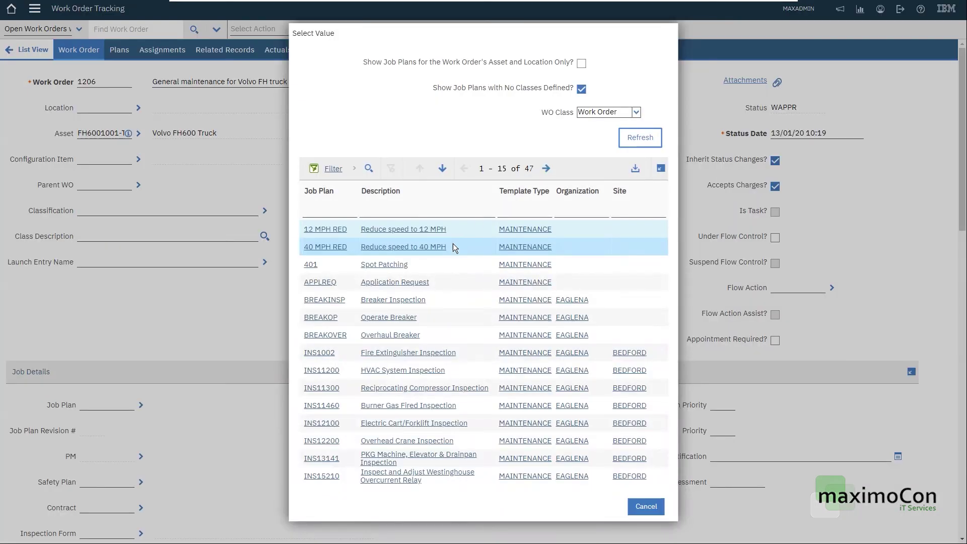
pyautogui.click(582, 63)
pyautogui.click(640, 138)
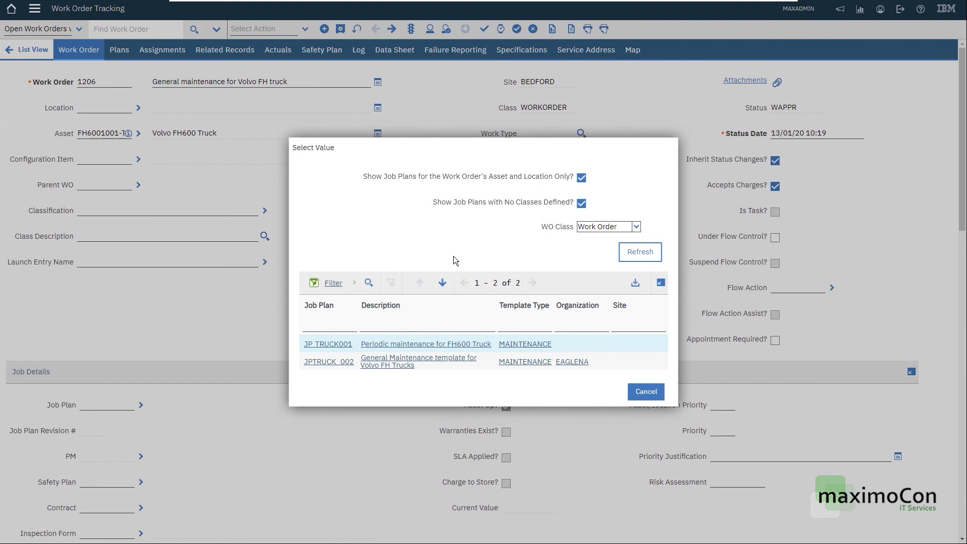
pyautogui.click(337, 361)
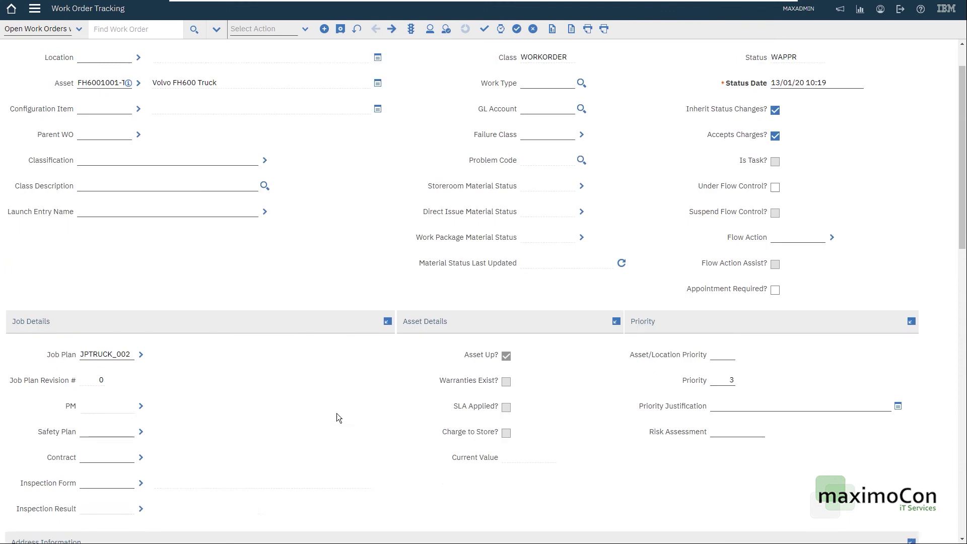
pyautogui.click(731, 431)
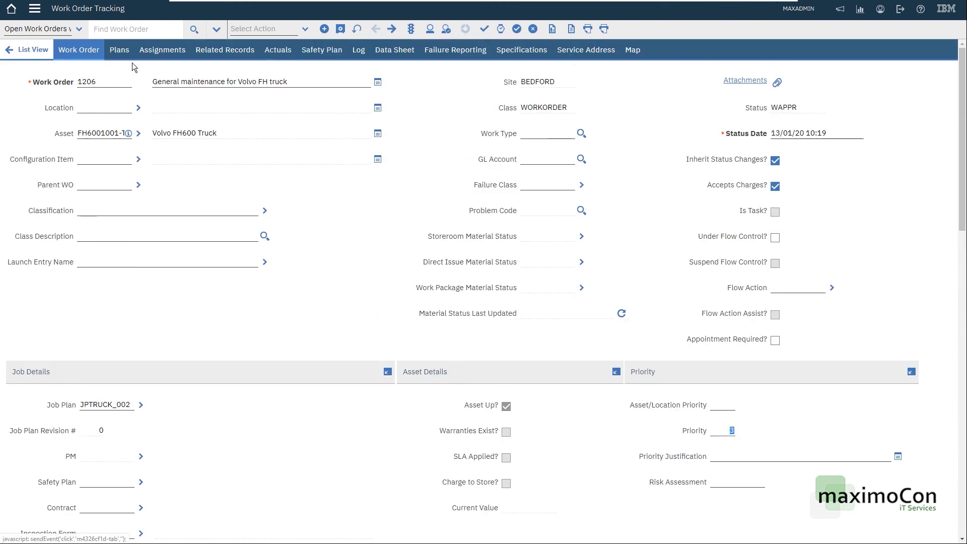
pyautogui.click(120, 50)
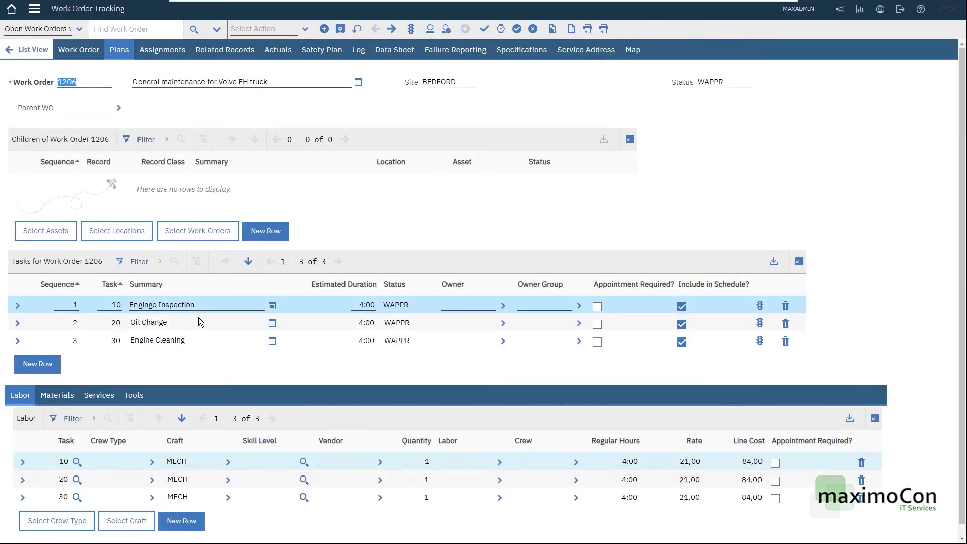
pyautogui.scroll(-1, 151, 362)
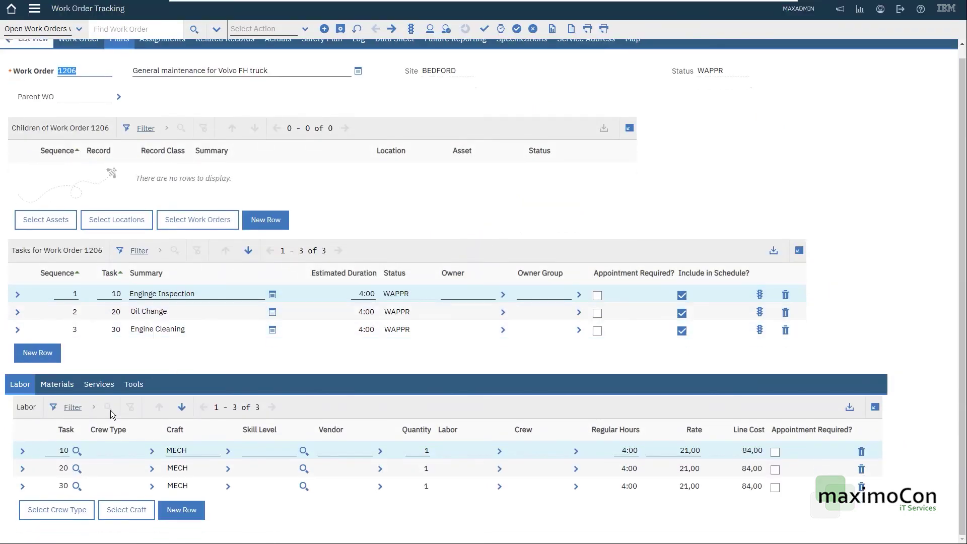
pyautogui.click(57, 384)
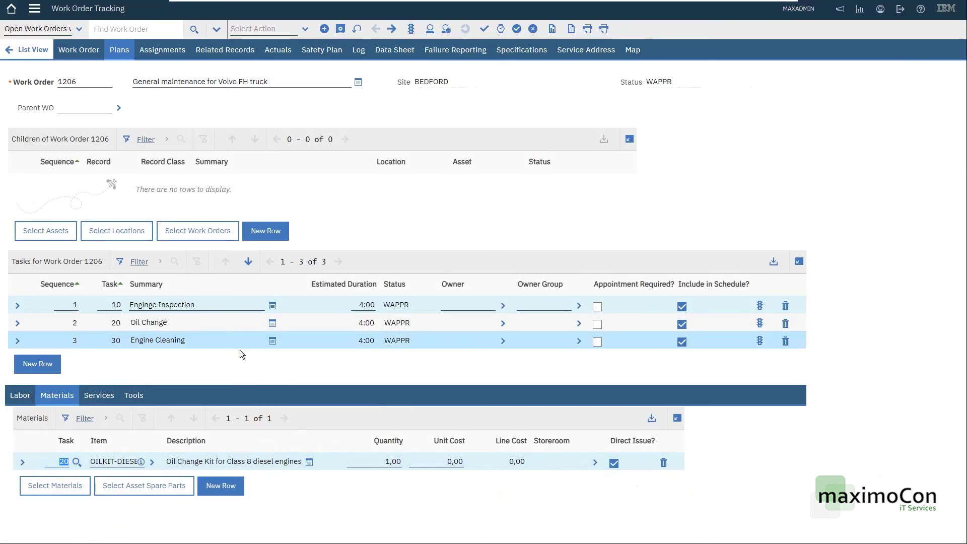
pyautogui.click(92, 52)
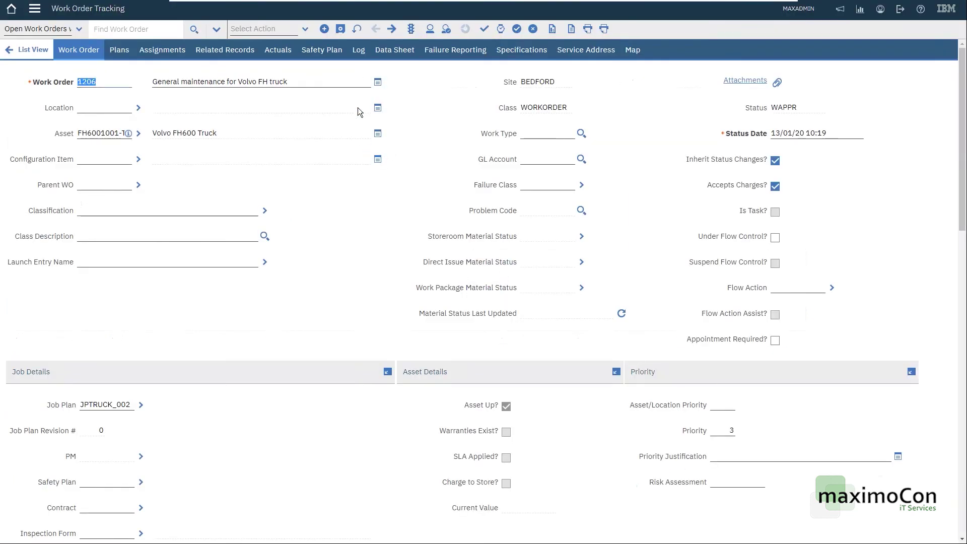
# Step: Save work order 1206 and review its fields, including the 12:00 duration
pyautogui.click(341, 29)
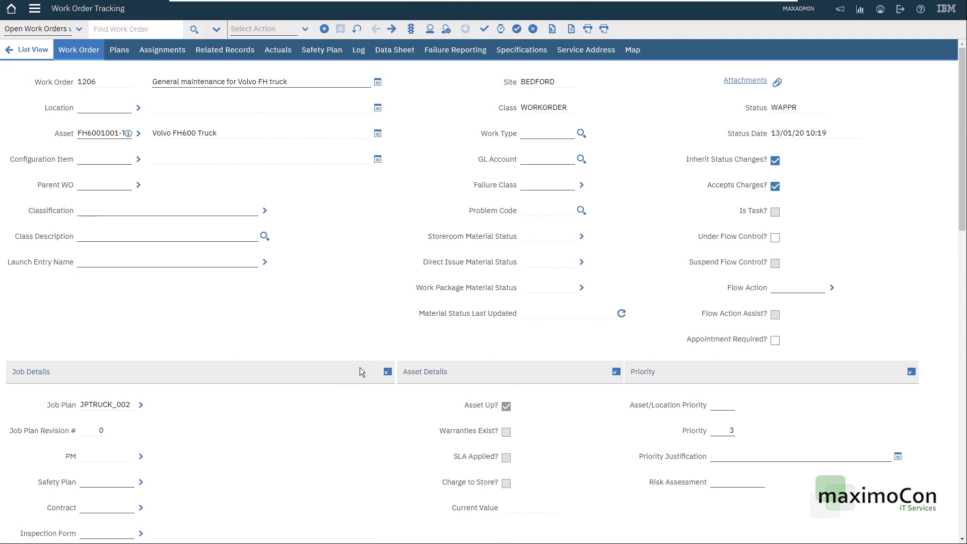
pyautogui.scroll(-12, 360, 371)
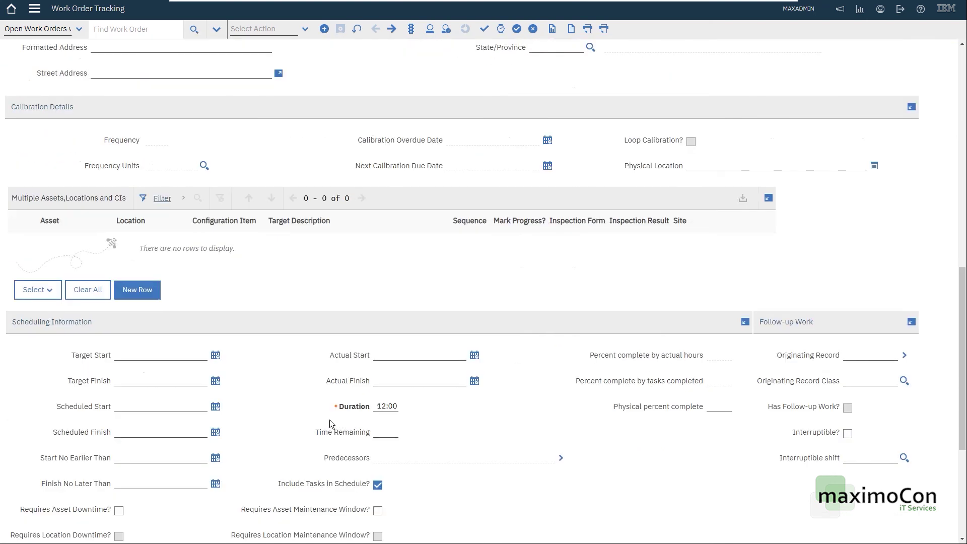
pyautogui.scroll(10, 322, 370)
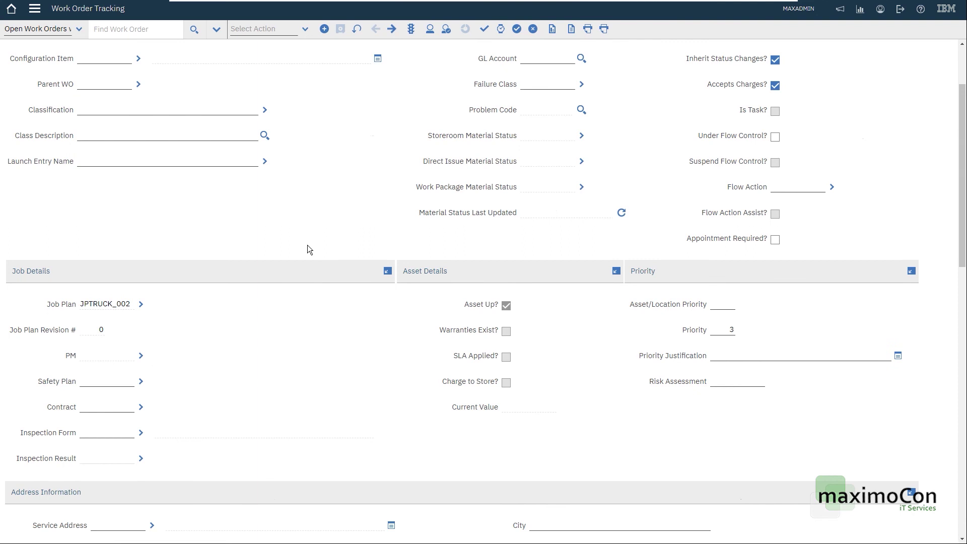
pyautogui.scroll(2, 323, 251)
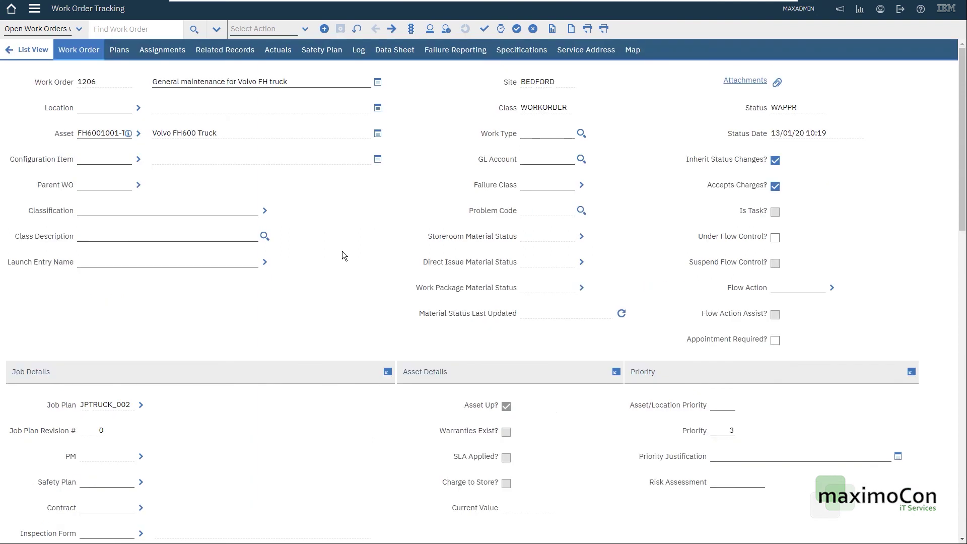